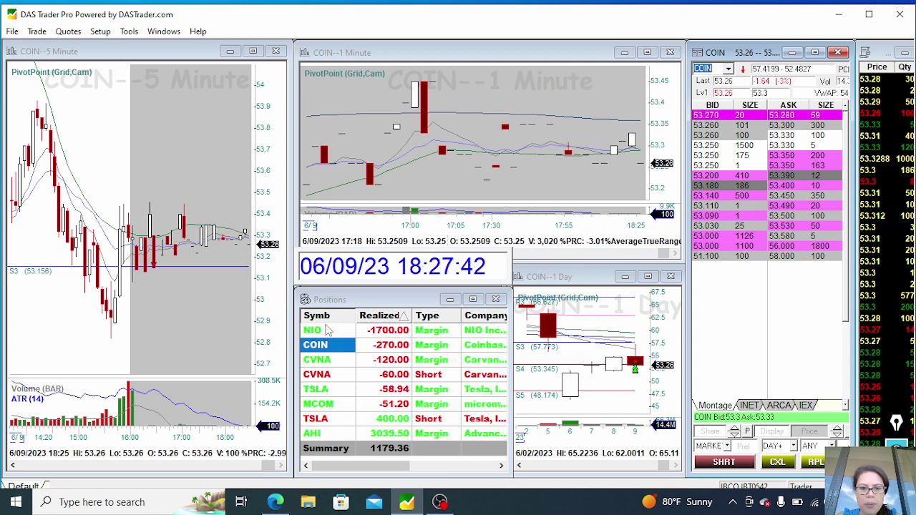
- Load NIO from the Positions list into the charts and widen its 5-minute chart to show the whole trading day
click(328, 330)
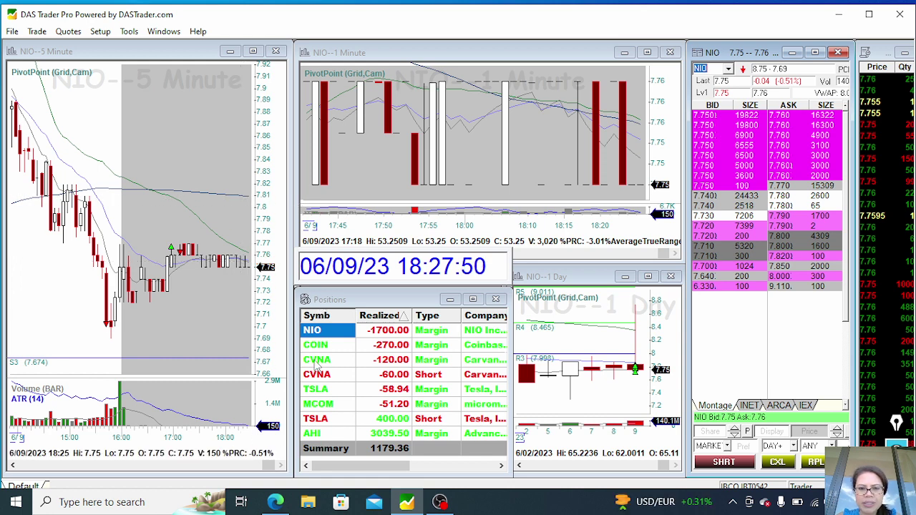
drag(286, 202, 501, 199)
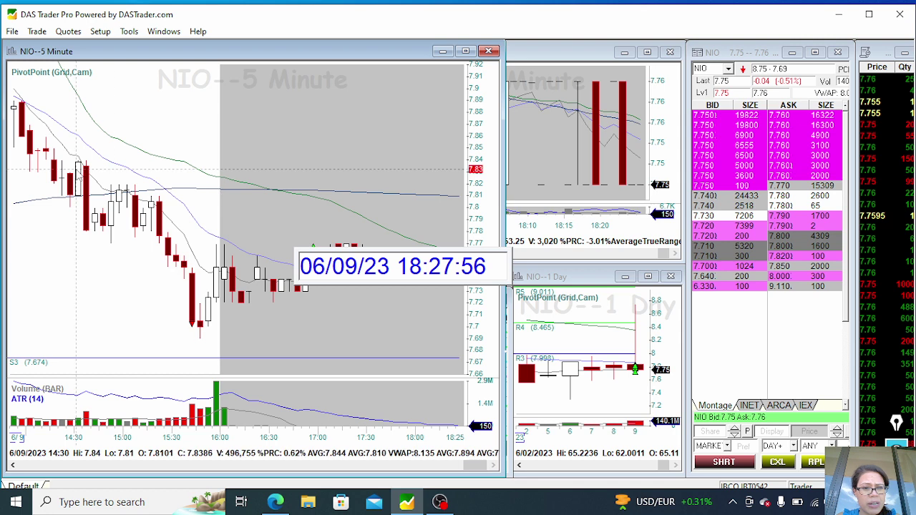
scroll(124, 171, down, 3)
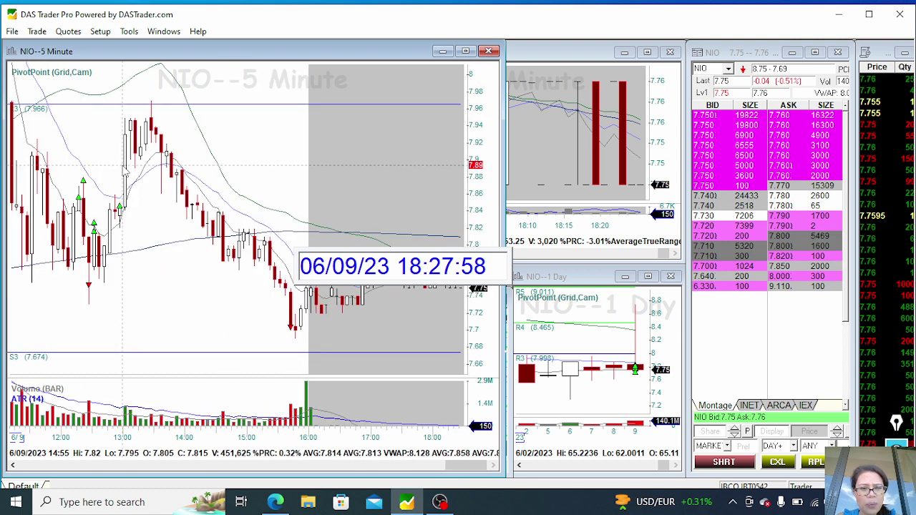
scroll(123, 171, down, 2)
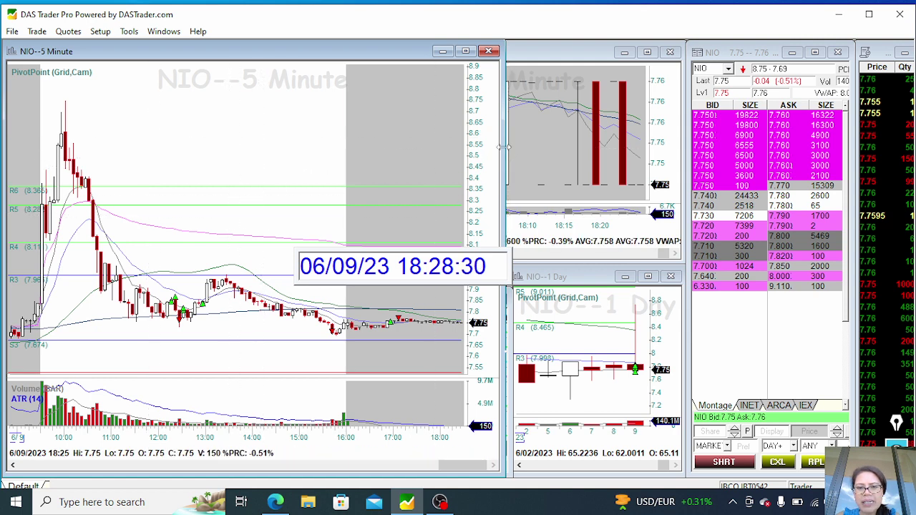
drag(504, 147, 648, 147)
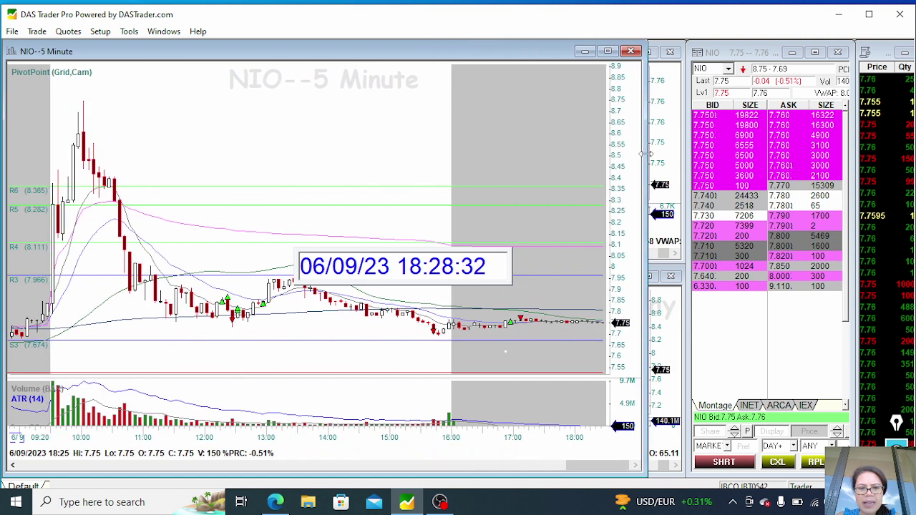
- Pen-mark the morning high on the NIO 5-minute chart and underline the lows between about 11:30 and 12:20
mouse_move(896, 426)
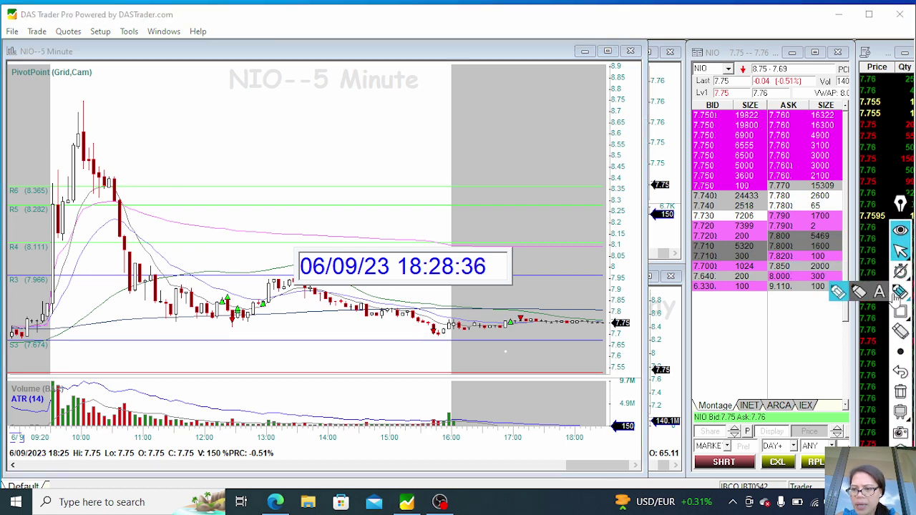
click(901, 295)
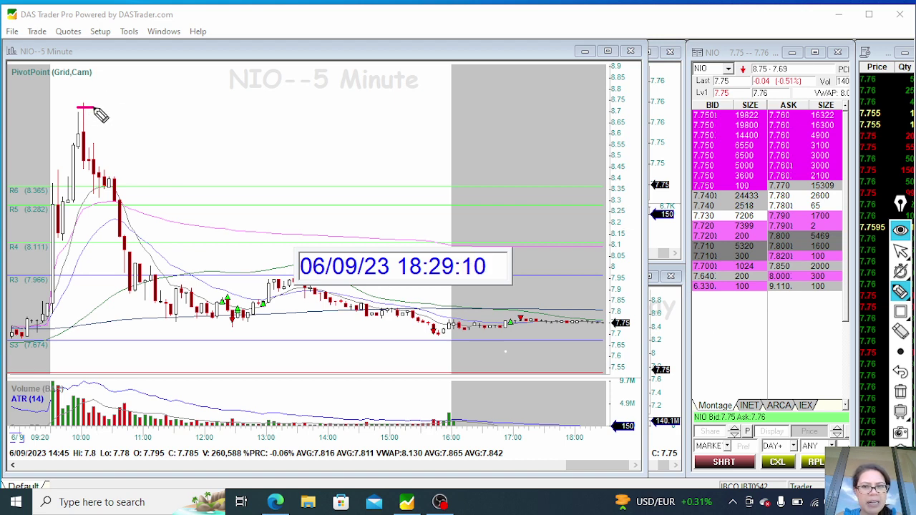
mouse_move(91, 108)
mouse_down()
mouse_move(76, 108)
mouse_move(99, 105)
mouse_up()
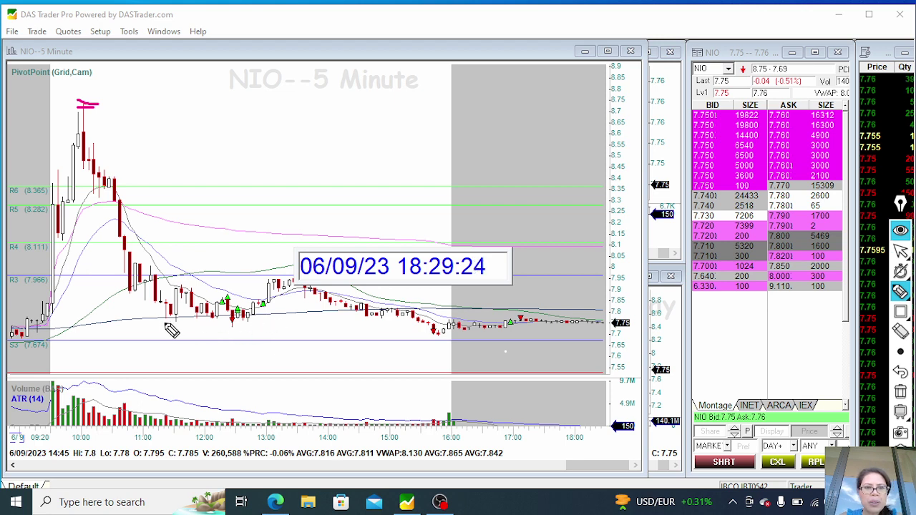
drag(164, 321, 226, 322)
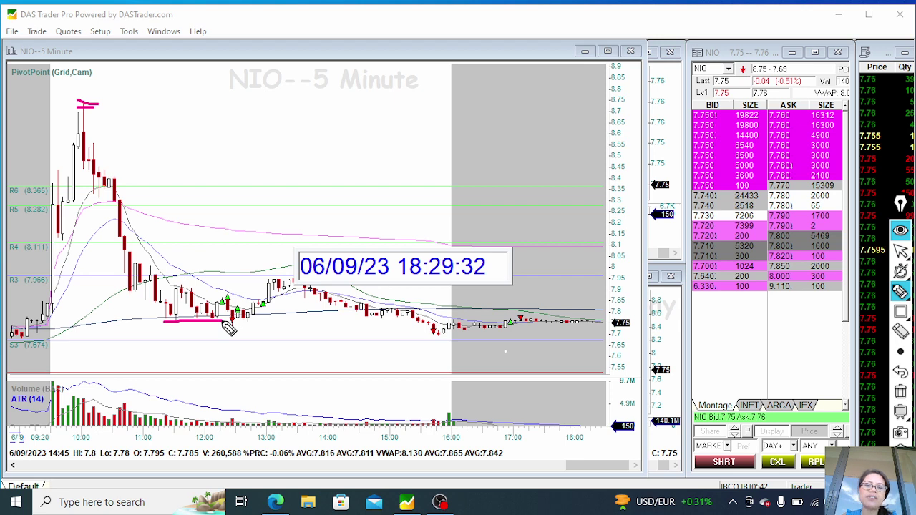
- Draw slanted pen strokes above the first NIO buy markers and below the underlined midday lows
mouse_move(223, 306)
mouse_down()
mouse_move(226, 272)
mouse_move(242, 270)
mouse_up()
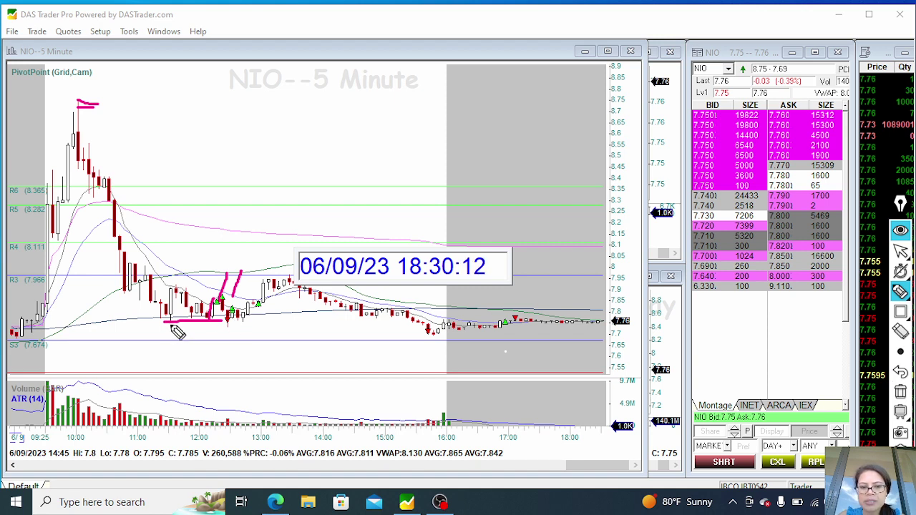
mouse_move(169, 327)
mouse_down()
mouse_move(166, 347)
mouse_move(178, 376)
mouse_up()
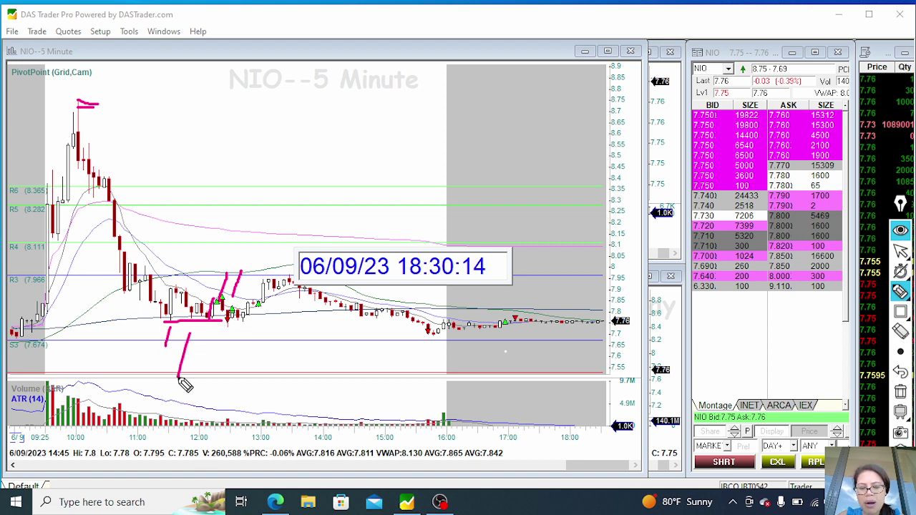
drag(210, 330, 201, 361)
drag(230, 326, 224, 344)
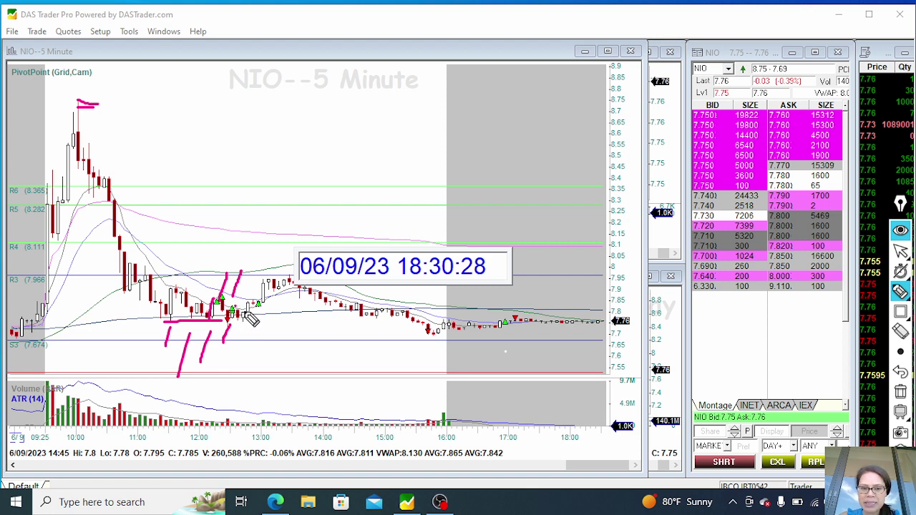
- Mark the later NIO buy and the low beneath the entries, outline the entry cluster, and circle the exit shortly before 16:00
drag(267, 301, 250, 308)
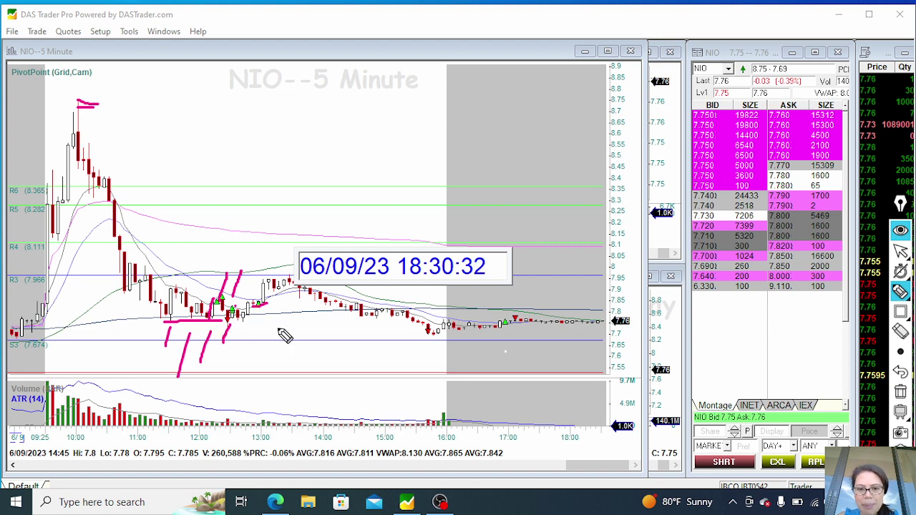
drag(229, 332, 250, 331)
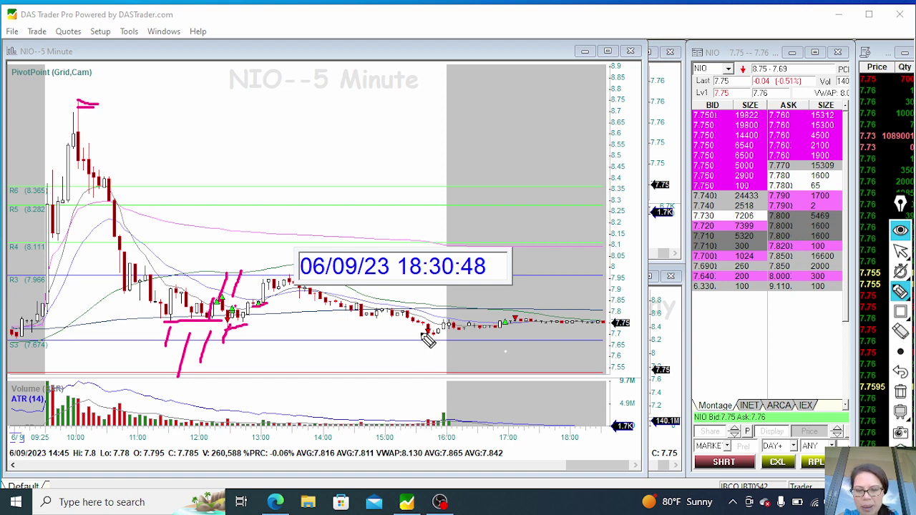
mouse_move(276, 286)
mouse_down()
mouse_move(229, 293)
mouse_move(276, 321)
mouse_move(249, 295)
mouse_up()
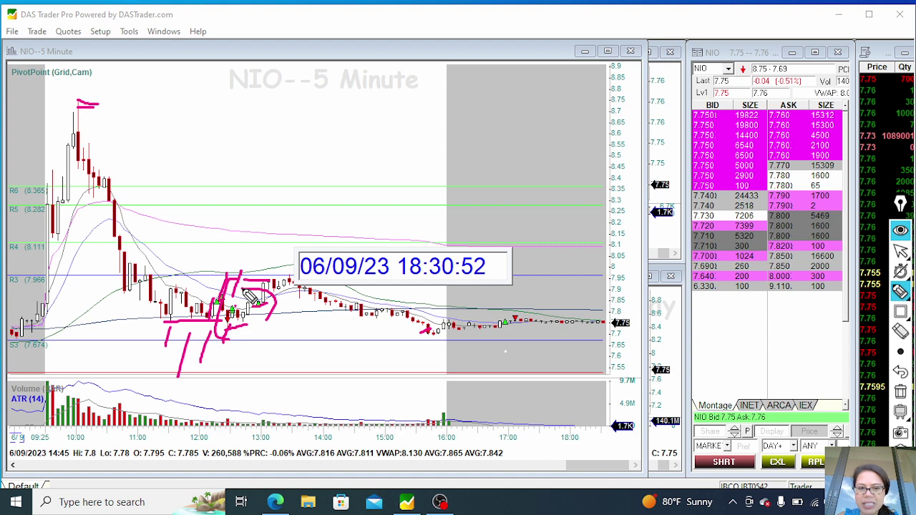
mouse_move(429, 322)
mouse_down()
mouse_move(437, 351)
mouse_move(428, 325)
mouse_up()
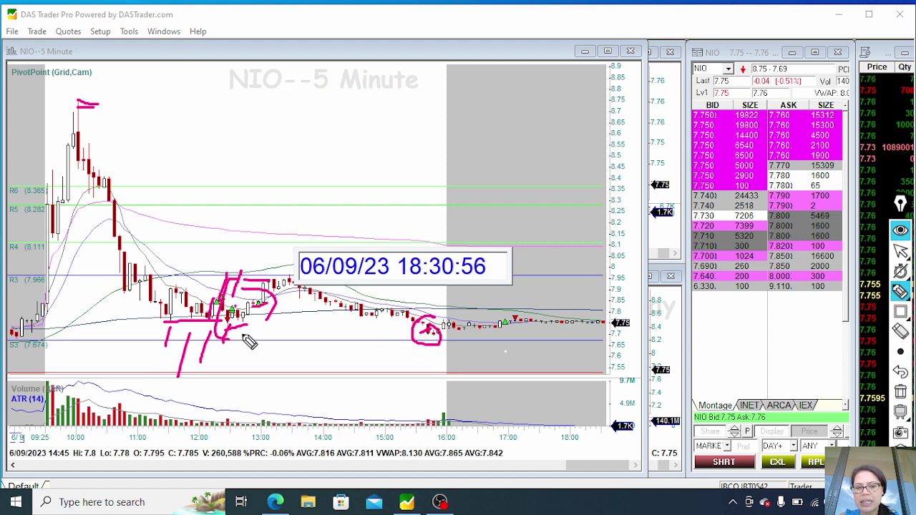
- Erase the pen marks around the NIO entries, midday lows and exit, keeping the mark at the morning high
click(903, 335)
click(432, 333)
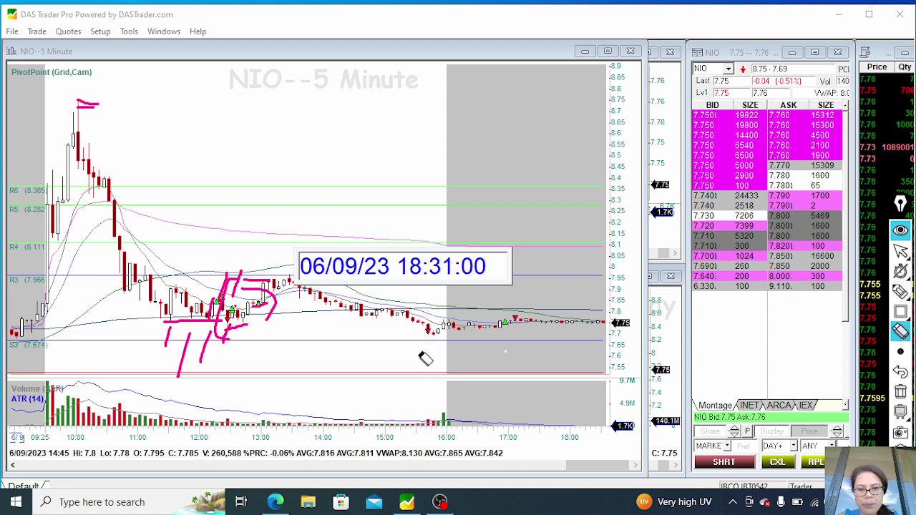
click(236, 275)
click(199, 337)
click(209, 362)
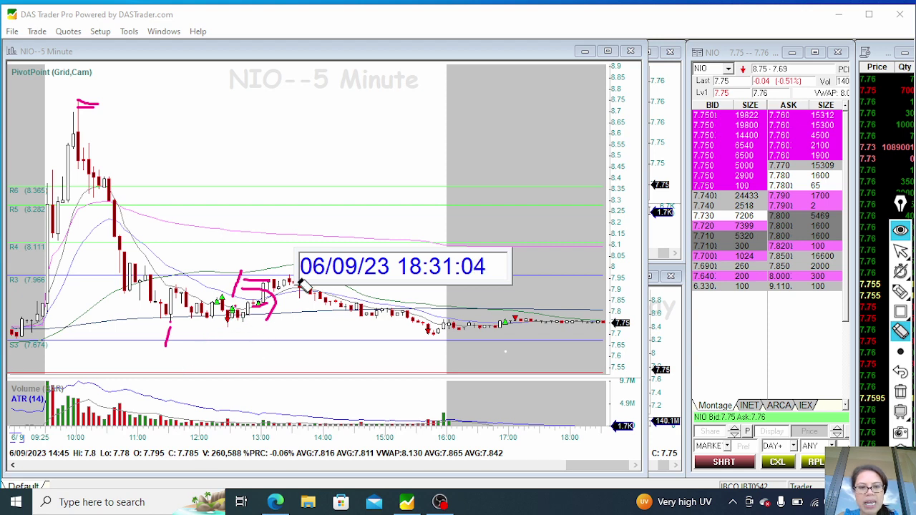
click(244, 299)
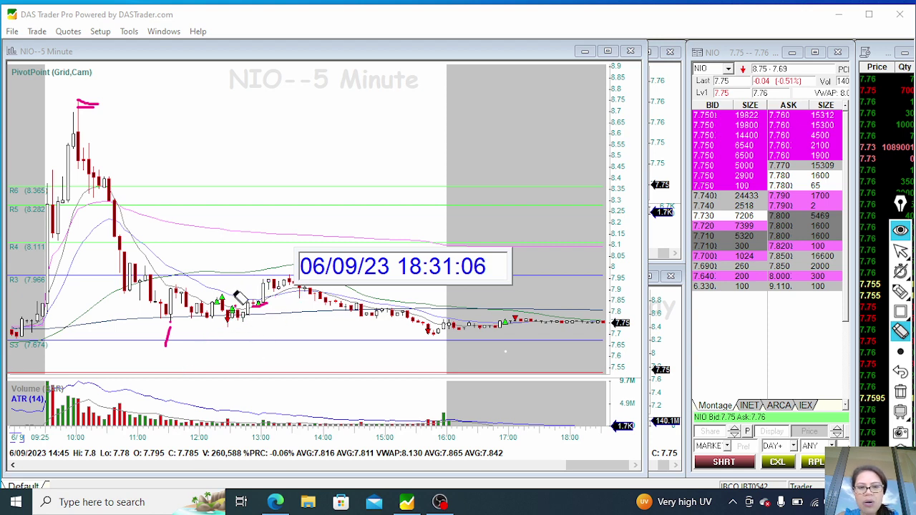
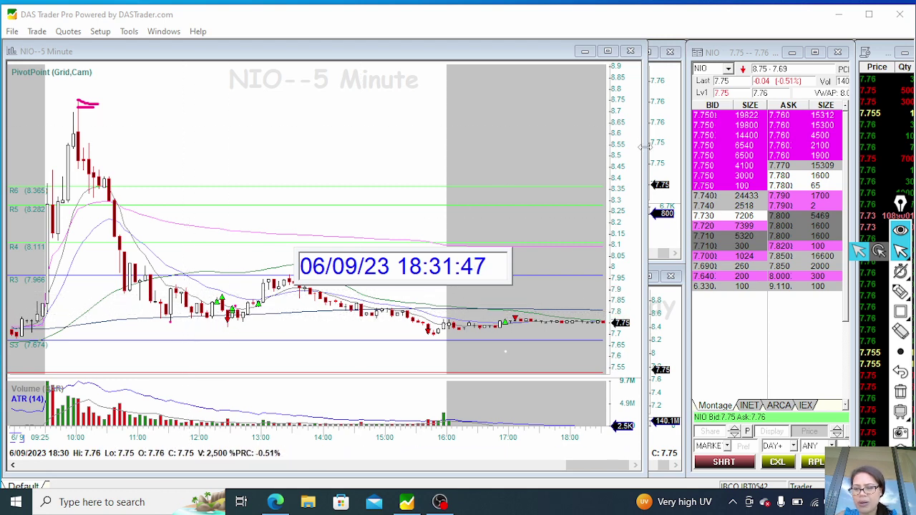
- Load COIN from the Positions list and widen its 5-minute chart, with the clock moved clear of the midday candles
drag(646, 147, 293, 203)
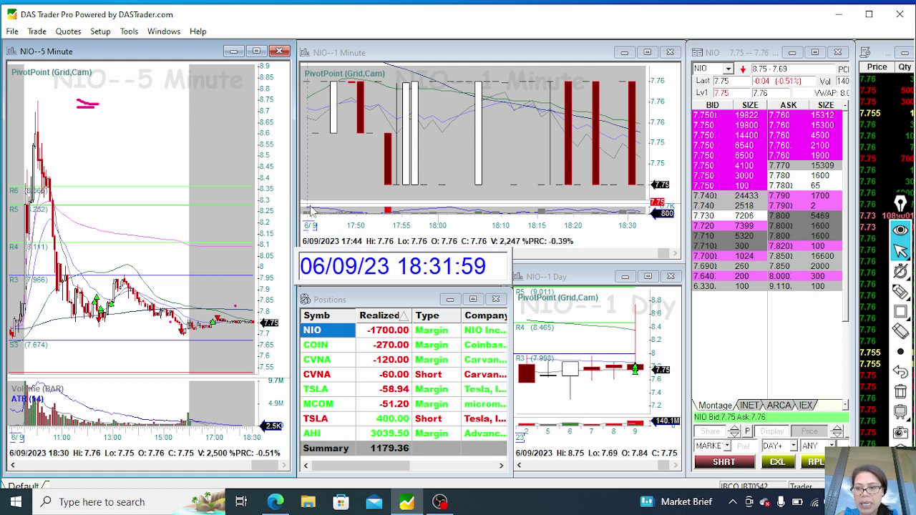
mouse_move(903, 251)
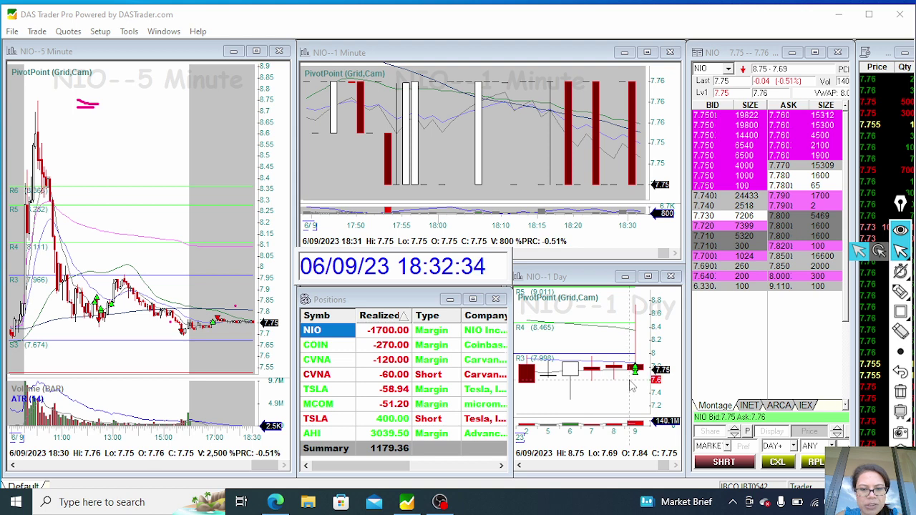
click(336, 346)
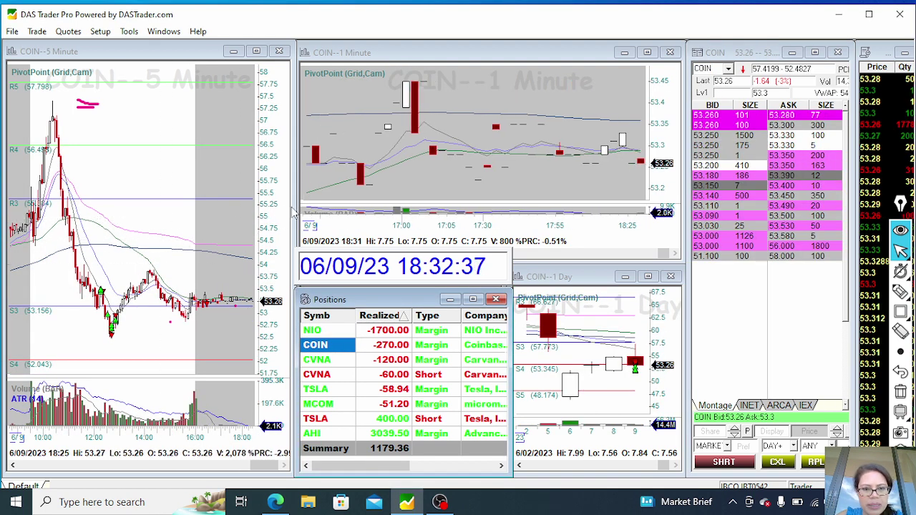
drag(293, 207, 658, 223)
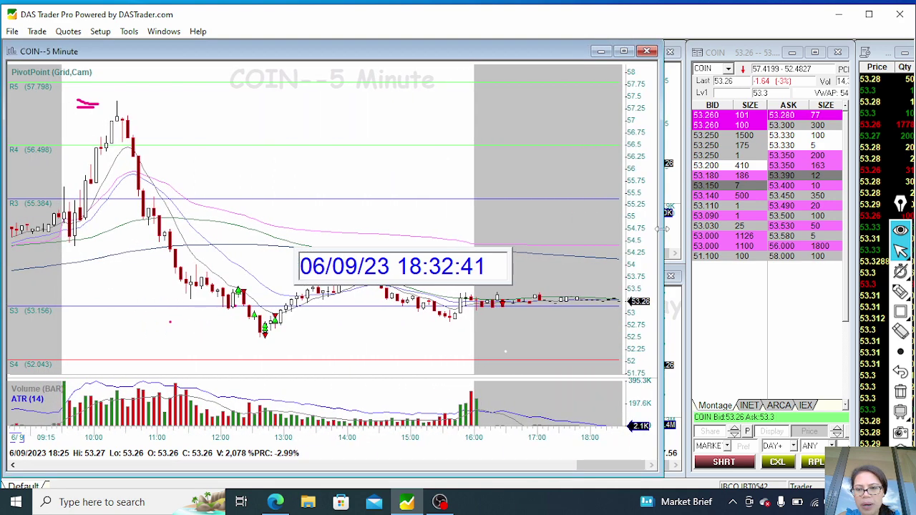
drag(455, 266, 460, 240)
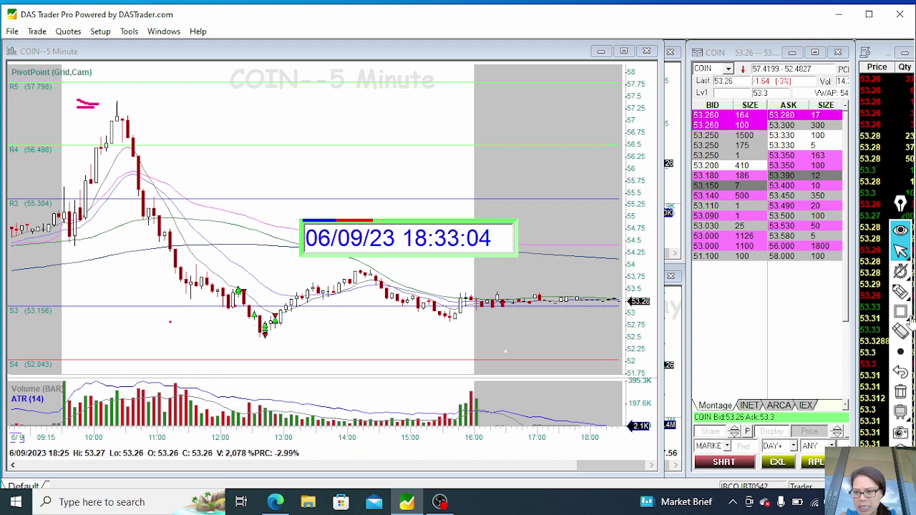
- Underline the low just before the first COIN buy and highlight that entry with pen strokes on the 5-minute chart
click(900, 294)
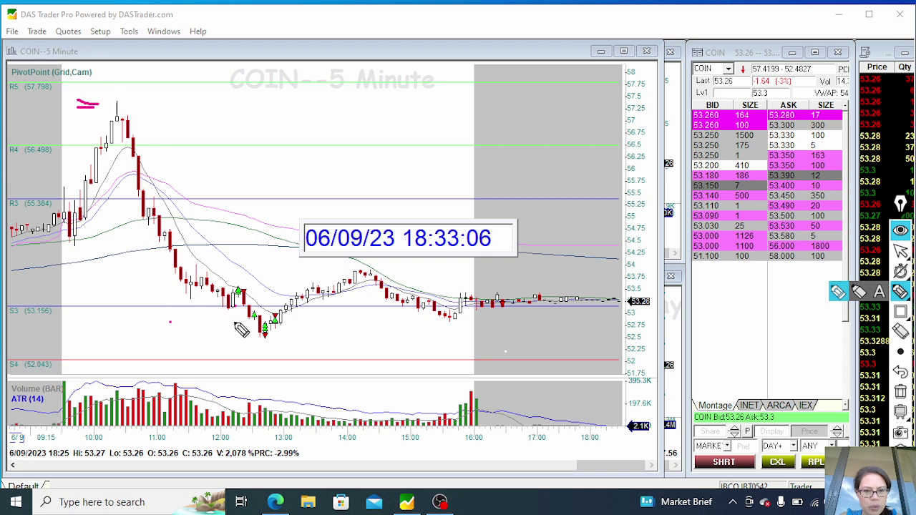
drag(224, 312, 235, 312)
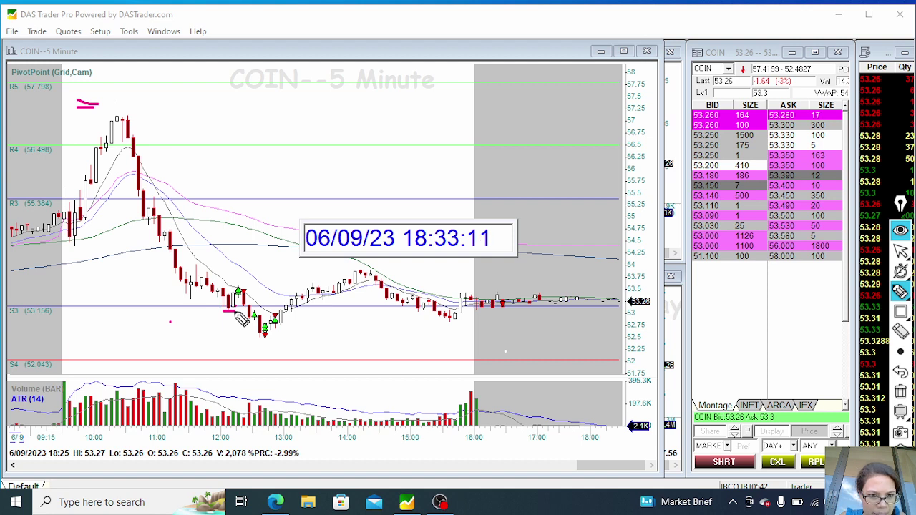
drag(248, 269, 247, 297)
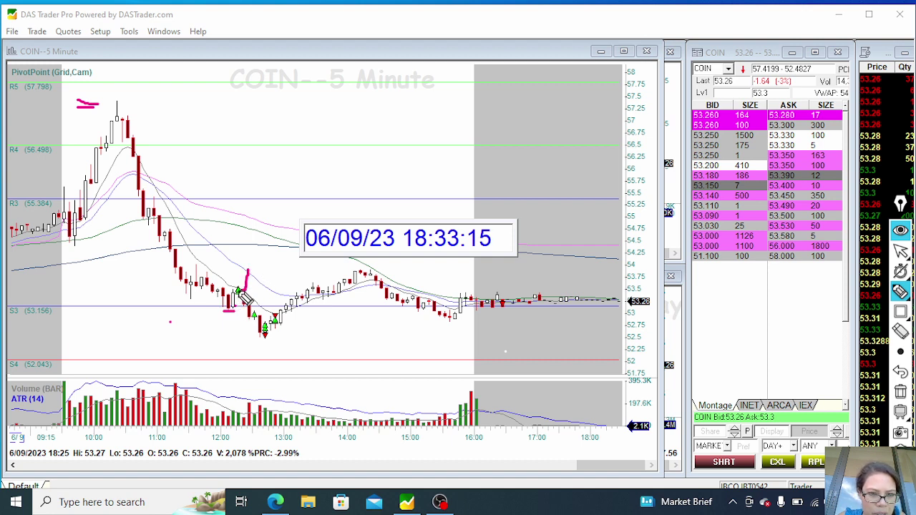
mouse_move(246, 283)
mouse_down()
mouse_move(240, 295)
mouse_move(255, 294)
mouse_up()
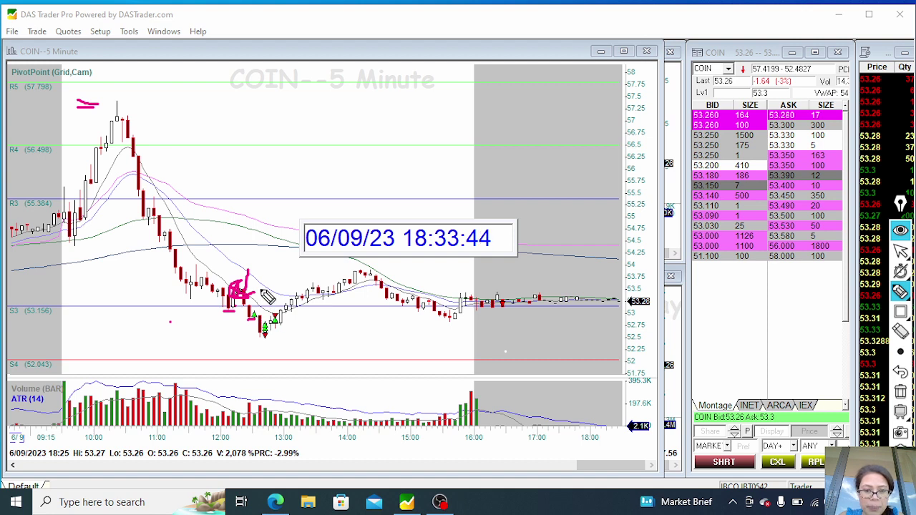
- Pen-mark the subsequent COIN buys, underline the low before 13:00, and draw a stroke down to the nearby sell marker
mouse_move(265, 295)
mouse_down()
mouse_move(251, 306)
mouse_move(263, 322)
mouse_up()
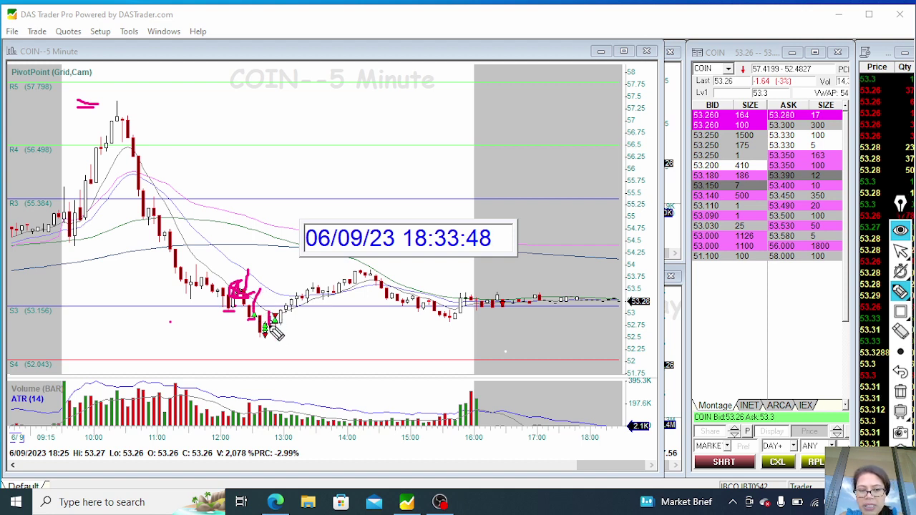
drag(257, 343, 279, 344)
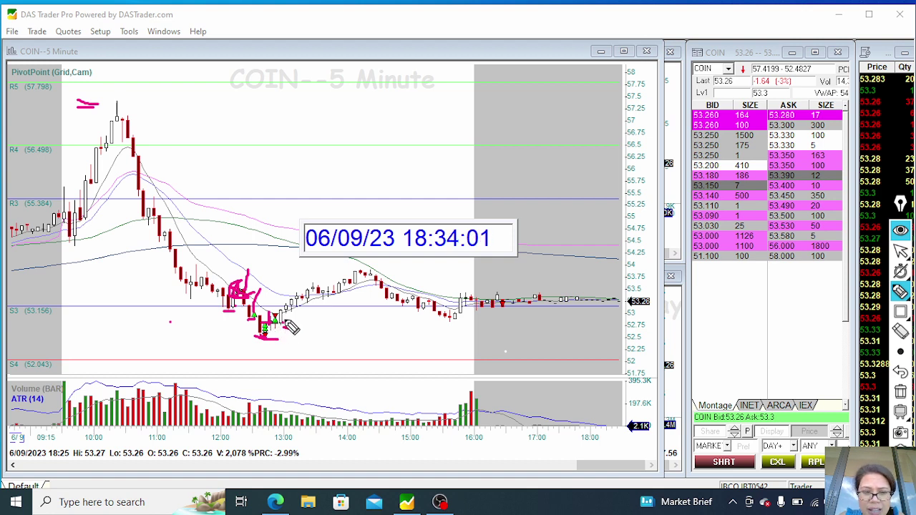
drag(277, 285, 276, 305)
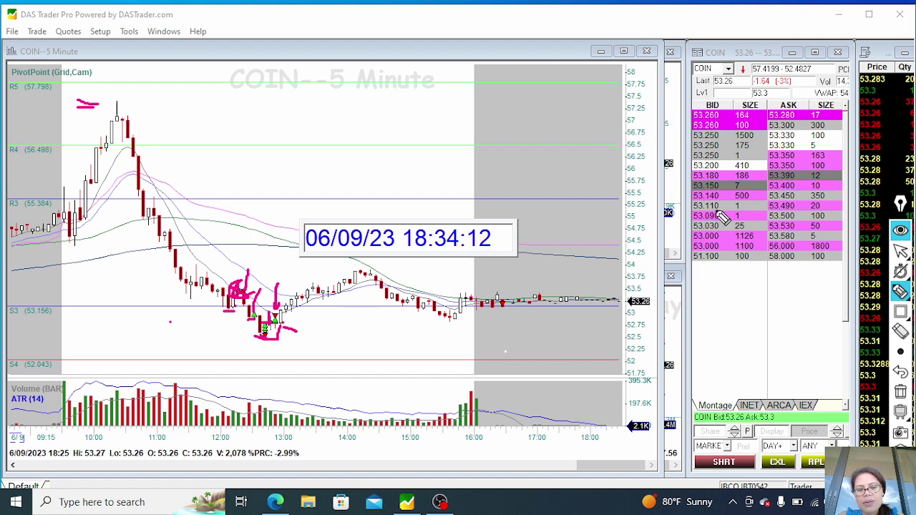
- Erase the pen marks around the COIN entries, lows and exit on the 5-minute chart
click(900, 331)
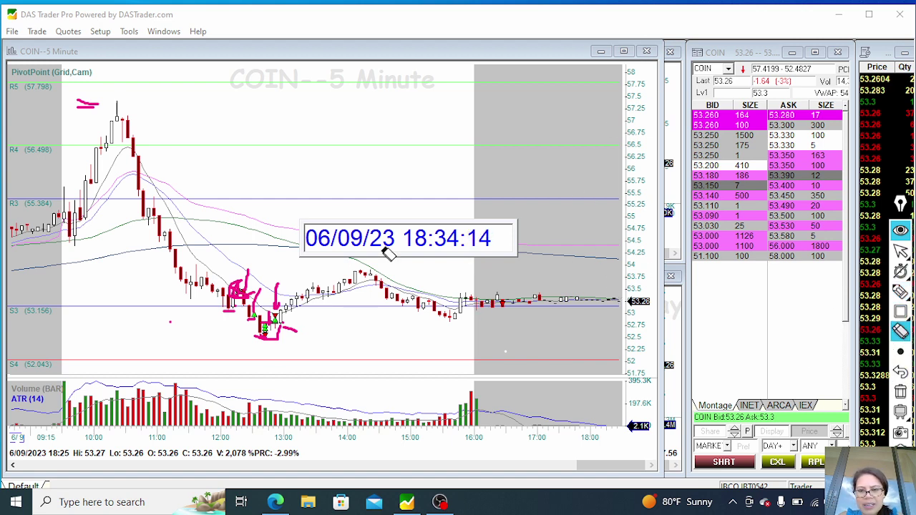
click(243, 289)
click(273, 308)
click(293, 328)
click(274, 301)
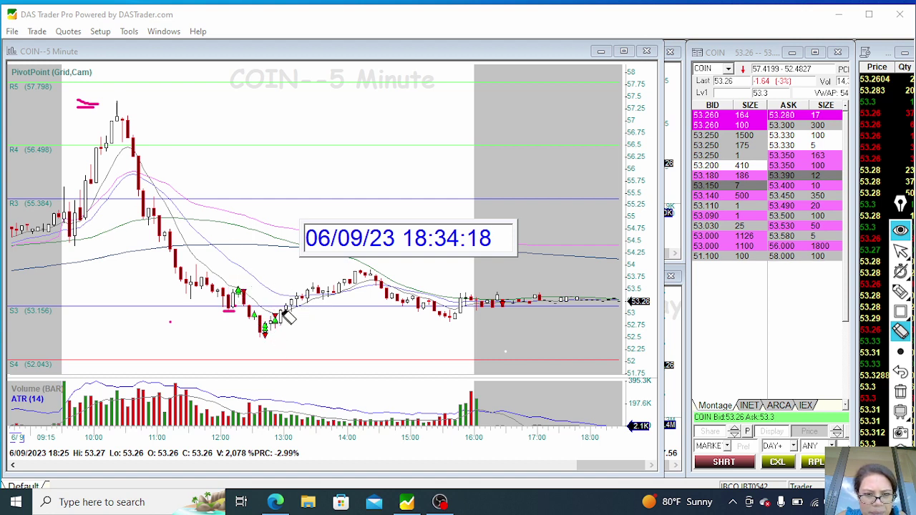
click(227, 306)
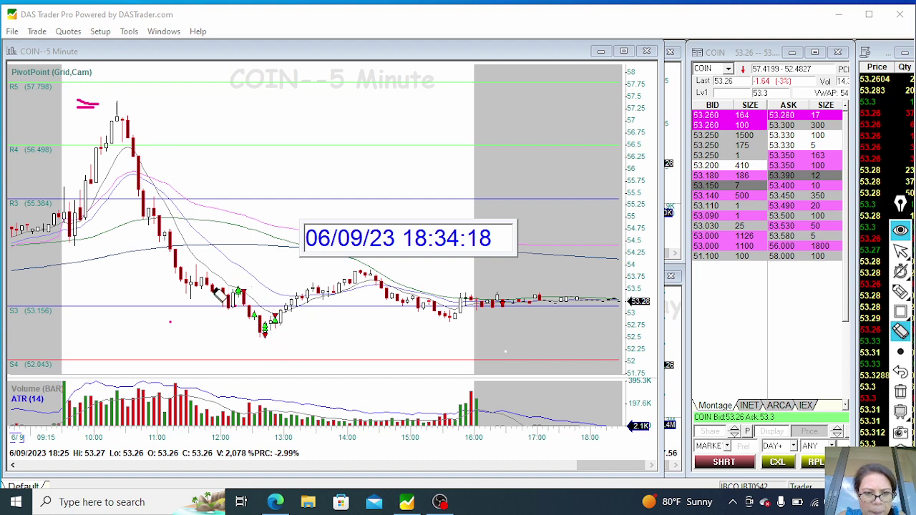
- Circle the COIN buys and the marker just before 13:00 with the pen, and mark the after-hours sell near 16:30
click(900, 291)
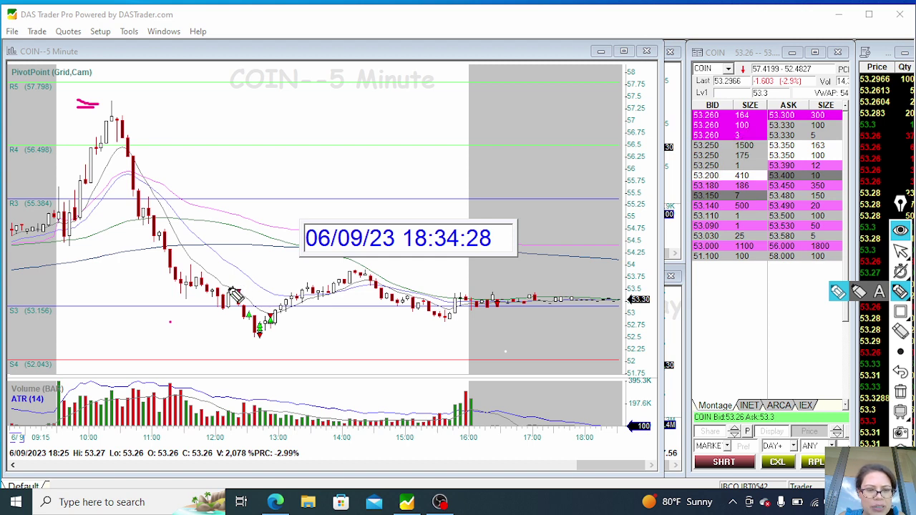
mouse_move(235, 290)
mouse_down()
mouse_move(232, 320)
mouse_move(246, 285)
mouse_move(245, 331)
mouse_move(269, 319)
mouse_up()
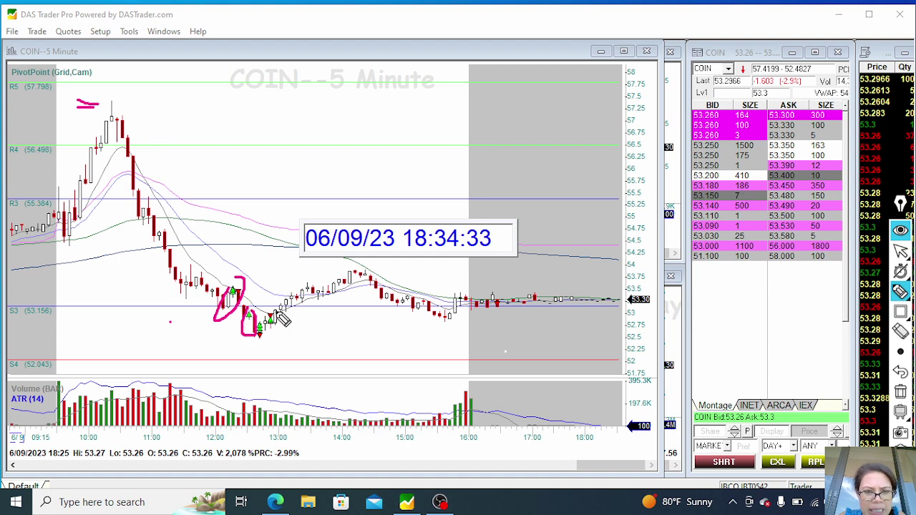
mouse_move(276, 317)
mouse_down()
mouse_move(271, 324)
mouse_move(281, 311)
mouse_up()
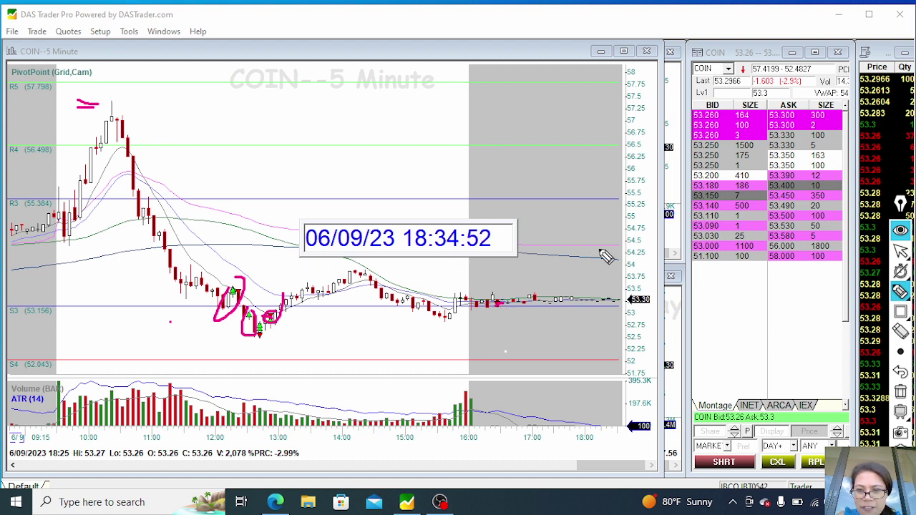
- Draw straight lines near 54 and along the low near 52.6 on the COIN chart, plus a short one above the post-14:00 high
mouse_move(899, 312)
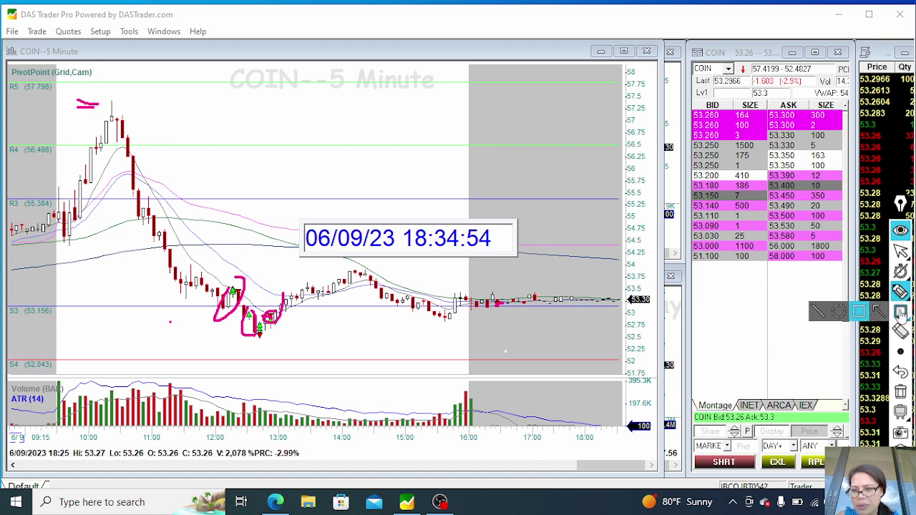
click(817, 311)
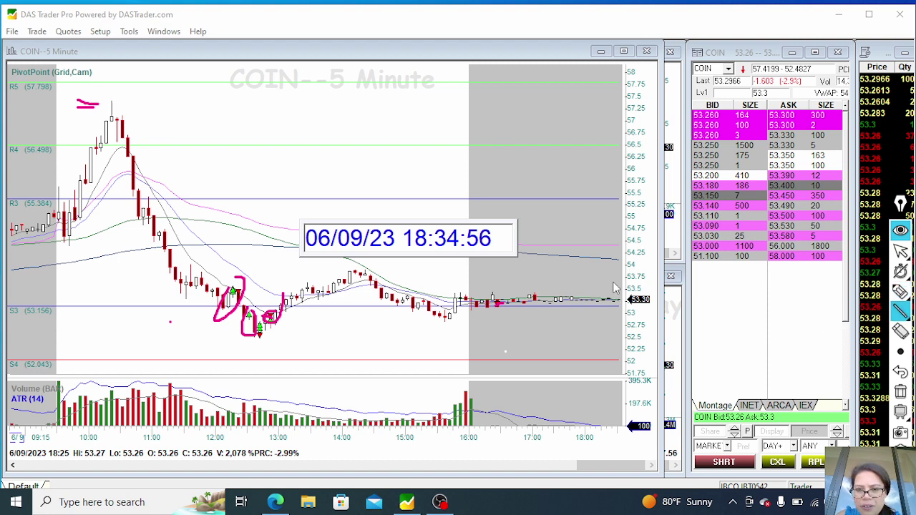
drag(624, 265, 306, 268)
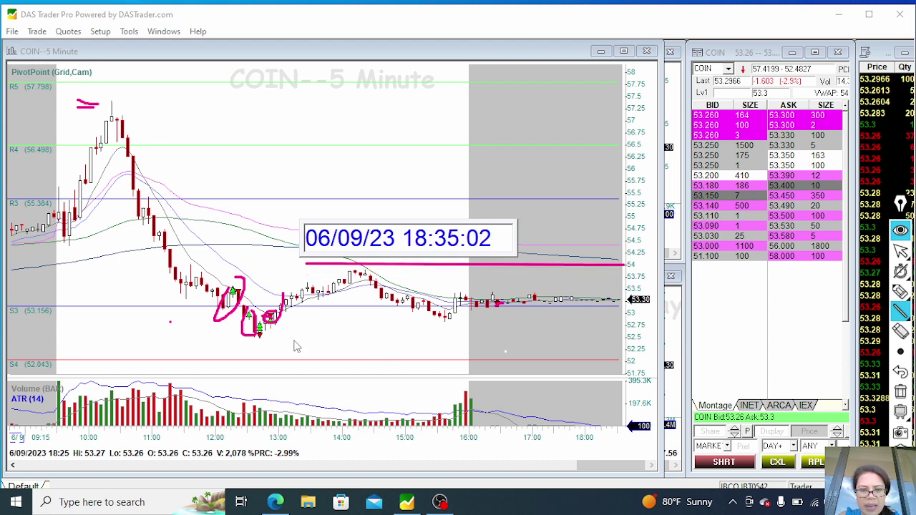
drag(259, 333, 628, 336)
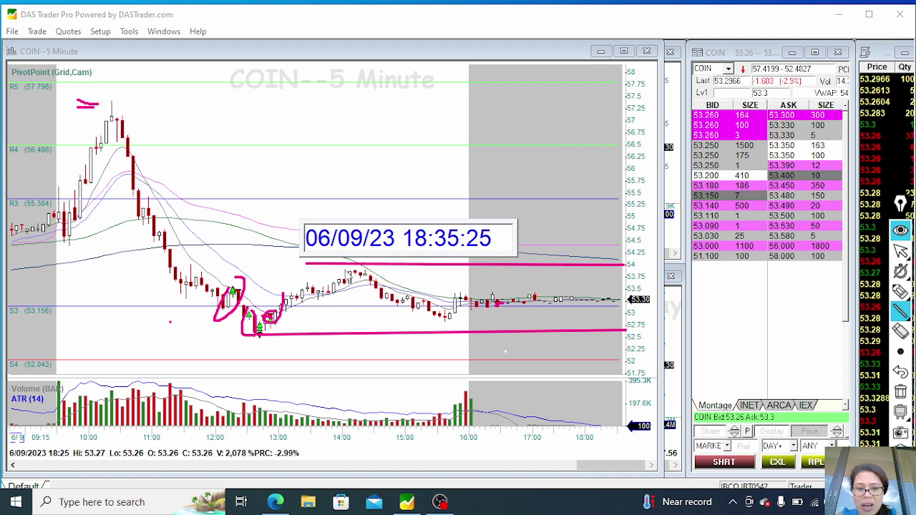
mouse_move(345, 269)
mouse_down()
mouse_move(355, 279)
mouse_move(381, 269)
mouse_up()
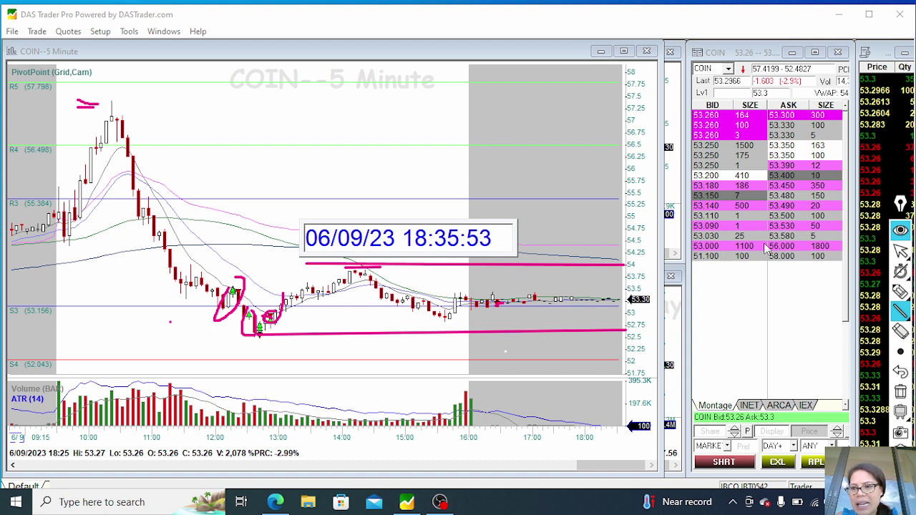
- Erase the straight lines and the pen circles around the COIN buys and the marker near 13:00
click(900, 250)
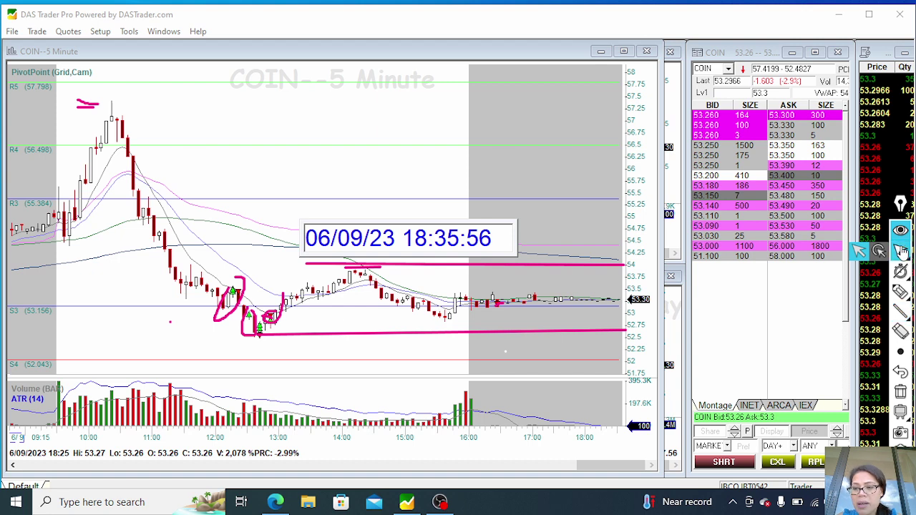
click(900, 331)
click(390, 265)
click(365, 331)
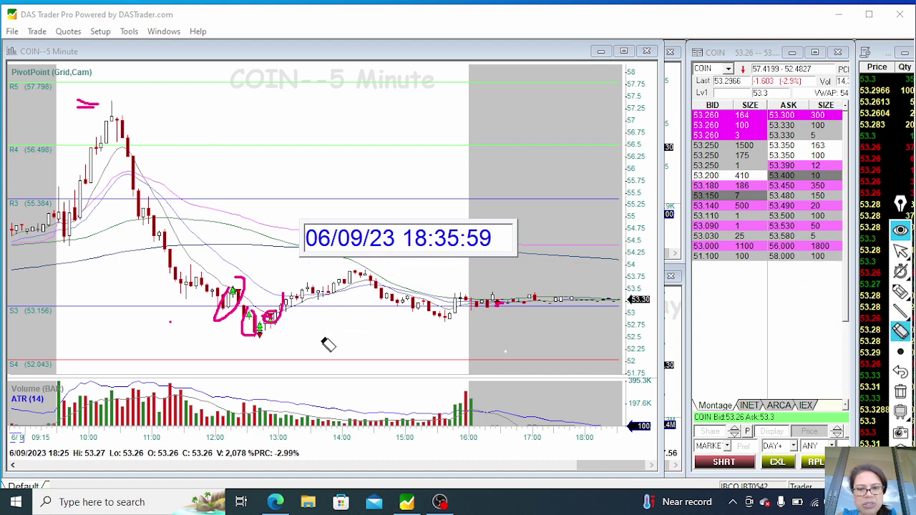
click(272, 315)
click(232, 293)
click(256, 323)
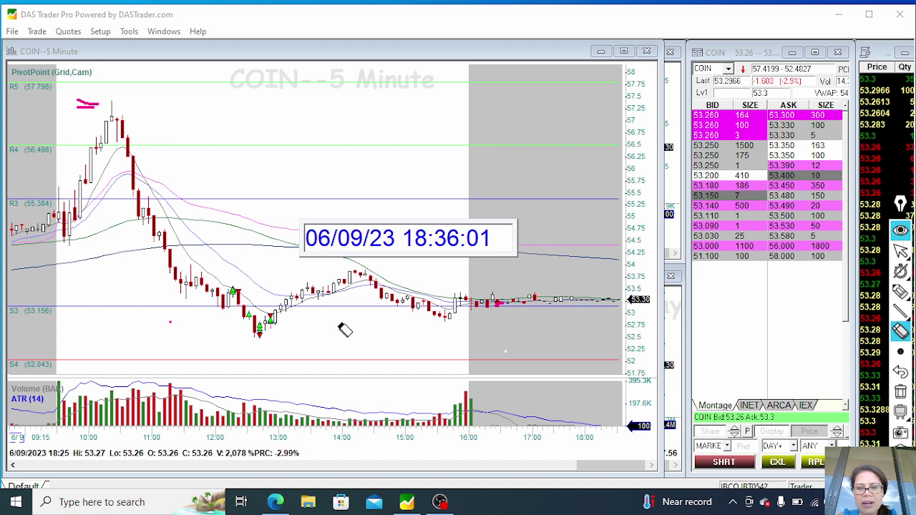
- Narrow the COIN 5-minute chart to uncover the Positions list and the other charts
click(900, 250)
click(900, 250)
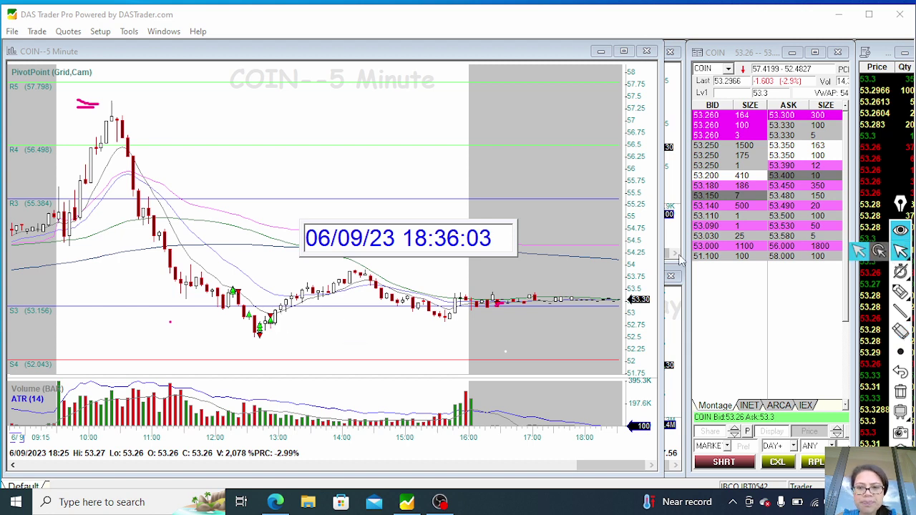
drag(662, 264, 292, 325)
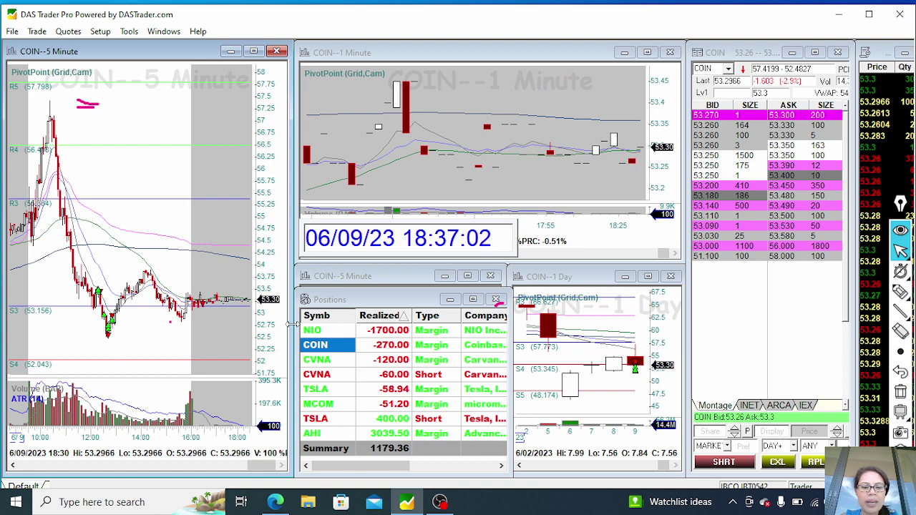
- Load the CVNA Margin position from the Positions list and frame its after-hours trades on the 5-minute chart
click(329, 361)
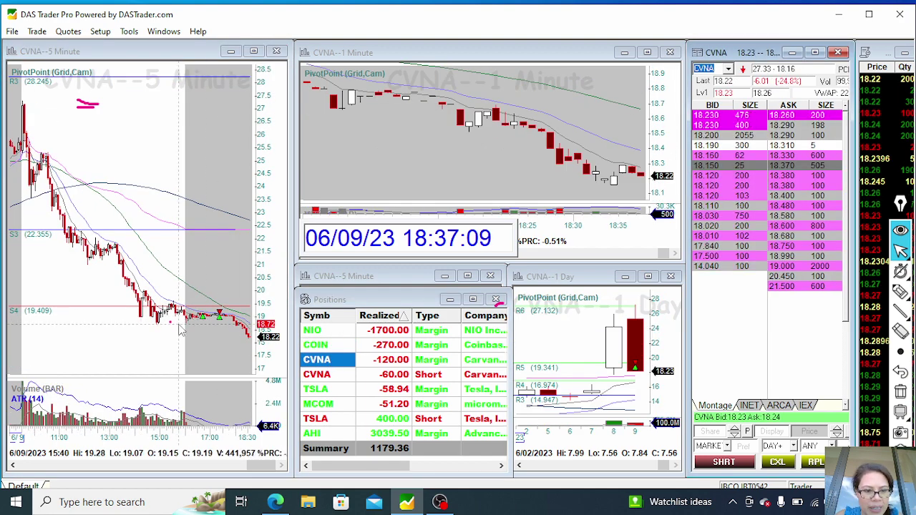
scroll(180, 329, up, 2)
scroll(181, 329, down, 3)
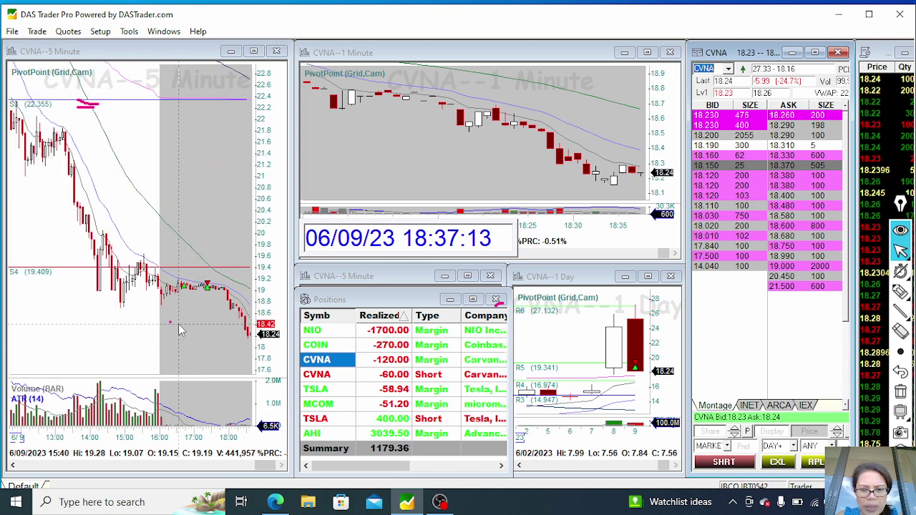
scroll(180, 329, up, 3)
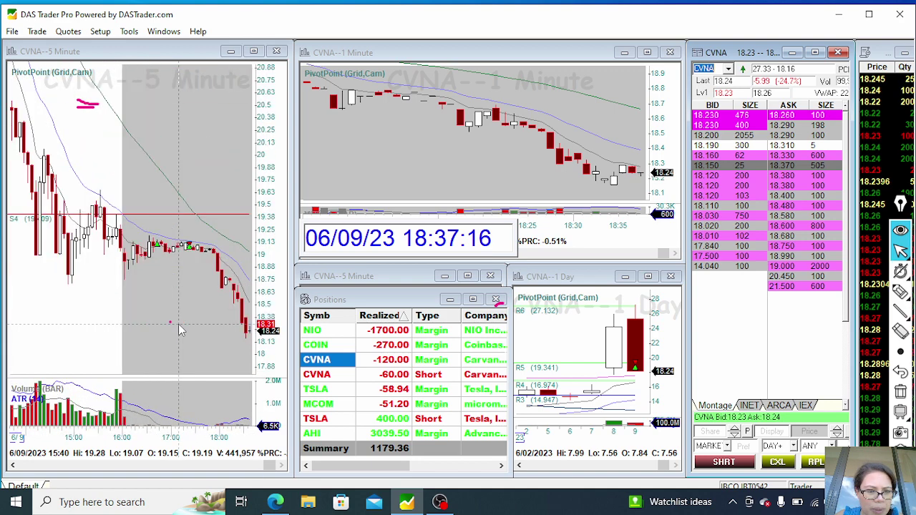
scroll(181, 329, down, 6)
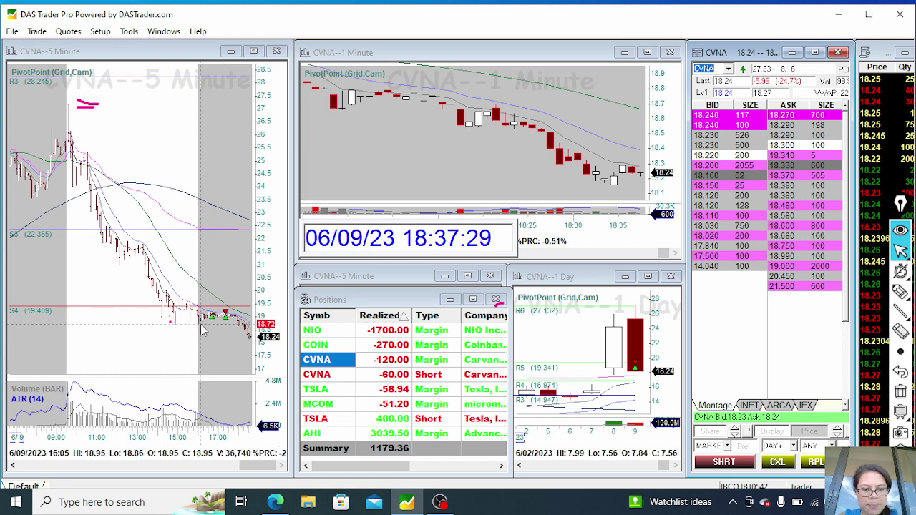
scroll(202, 329, down, 4)
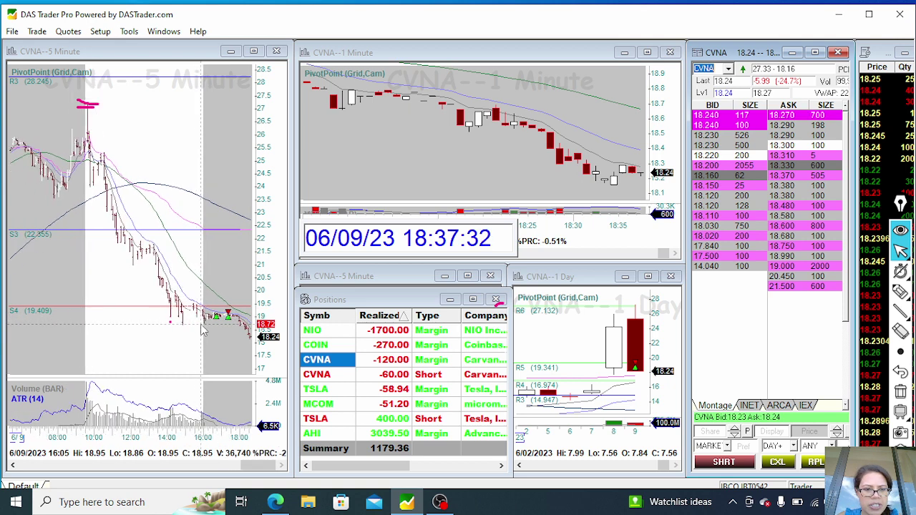
scroll(201, 329, up, 5)
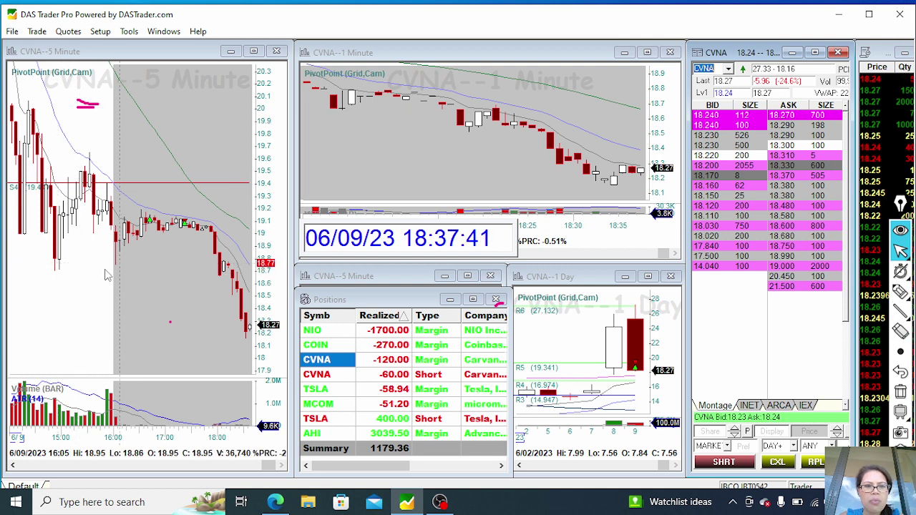
- Draw a rising straight trendline under the CVNA lows from just before 15:00 to past 18:00 on the 5-minute chart
click(899, 312)
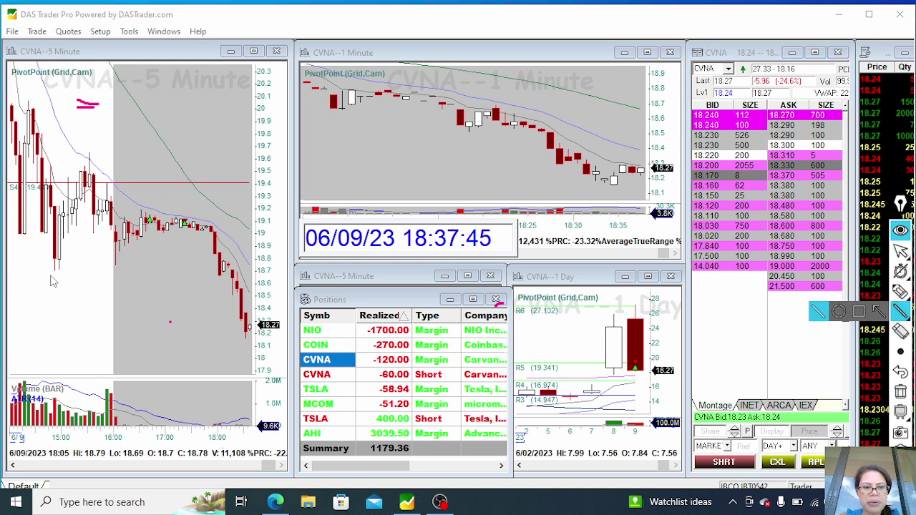
drag(50, 274, 230, 226)
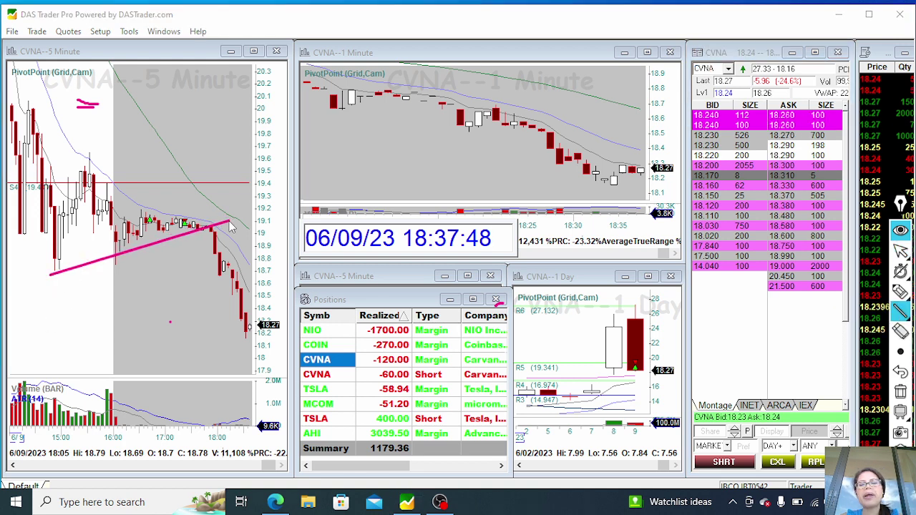
click(900, 250)
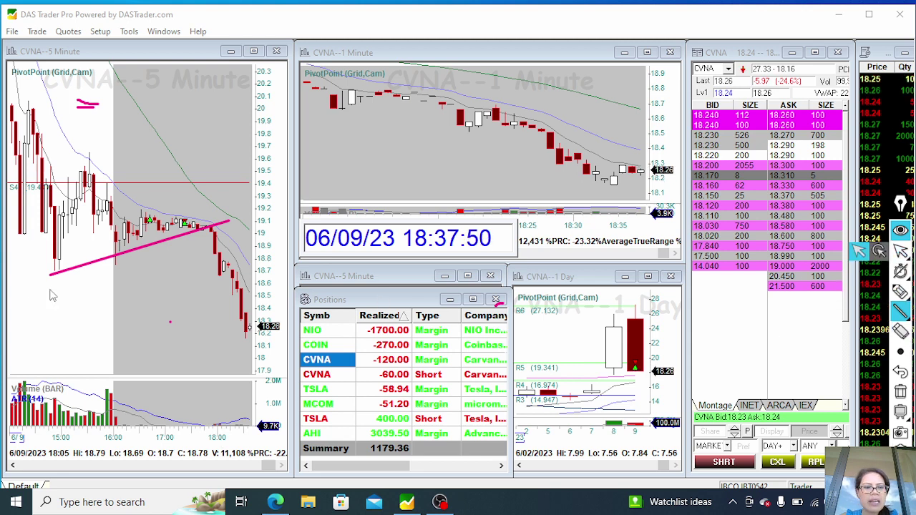
- Pen-mark the first after-hours CVNA buy, circle the trade markers near 17:20, and box the sideways range around them
click(901, 313)
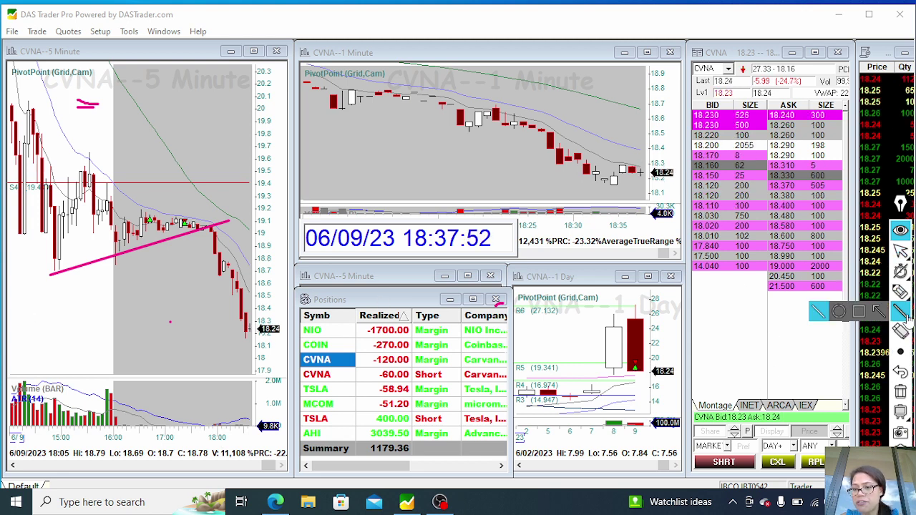
click(904, 289)
click(900, 289)
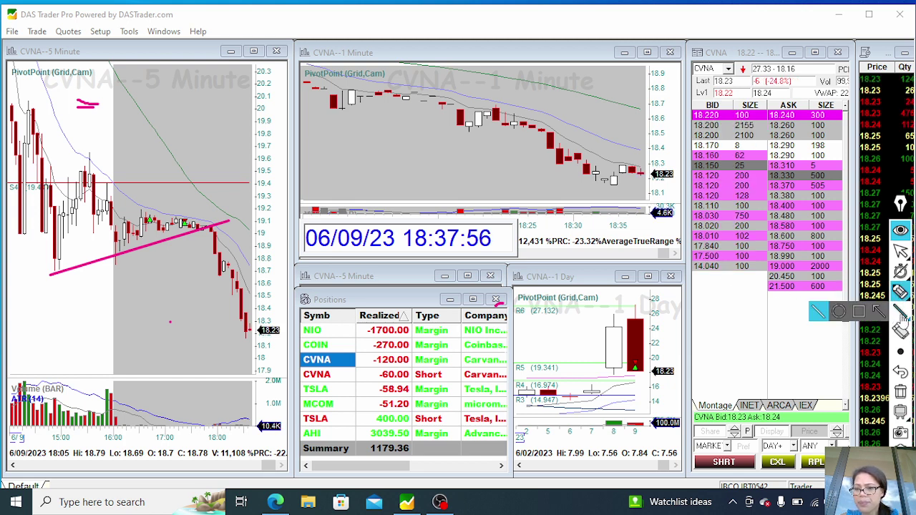
mouse_move(900, 286)
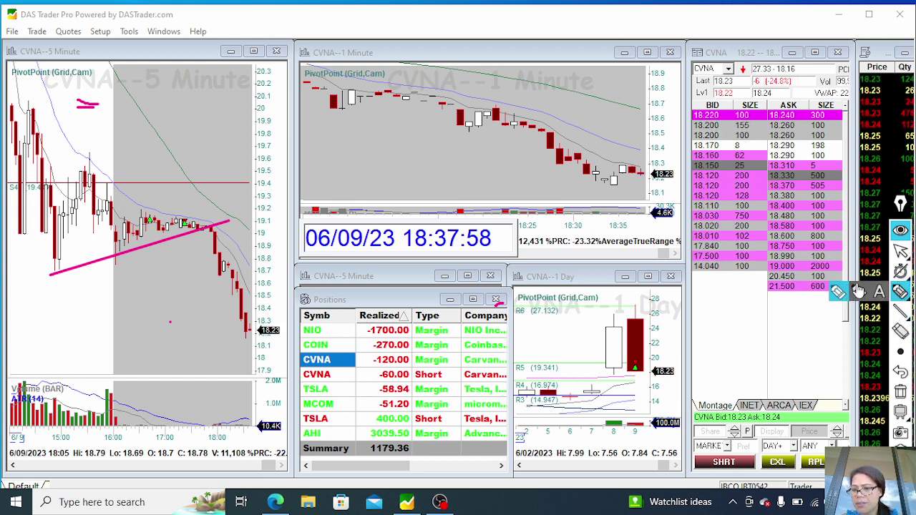
click(836, 295)
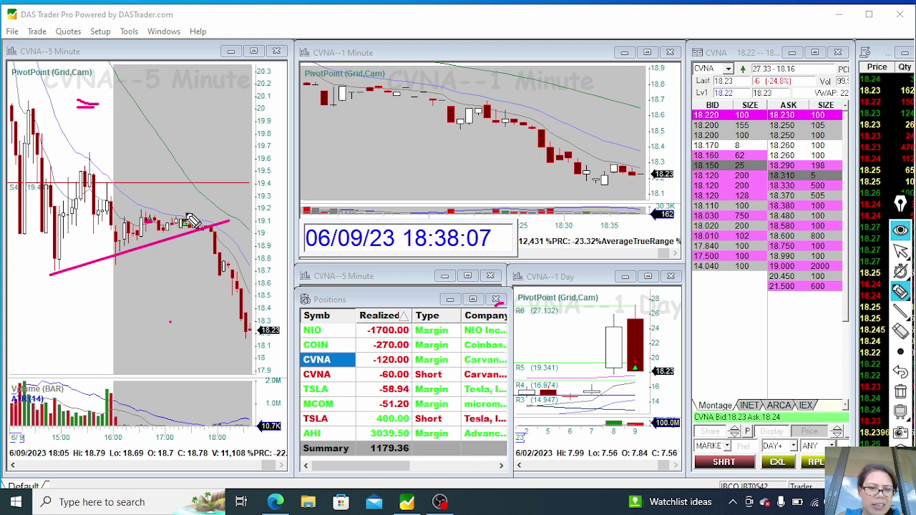
mouse_move(179, 212)
mouse_down()
mouse_move(189, 225)
mouse_move(147, 214)
mouse_move(136, 240)
mouse_move(207, 247)
mouse_move(189, 209)
mouse_move(141, 214)
mouse_up()
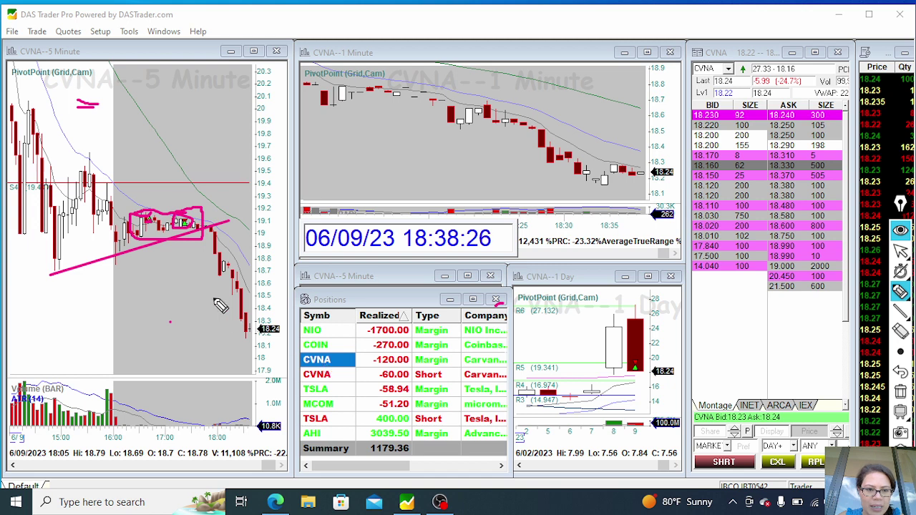
- Erase the trendline, the box and the pen marks around the trades from the CVNA 5-minute chart
mouse_move(901, 291)
mouse_move(902, 254)
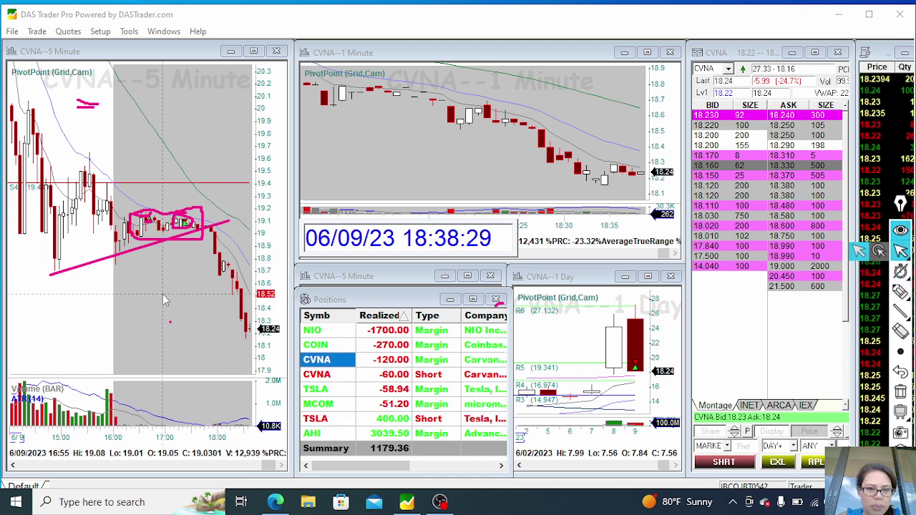
scroll(163, 297, up, 5)
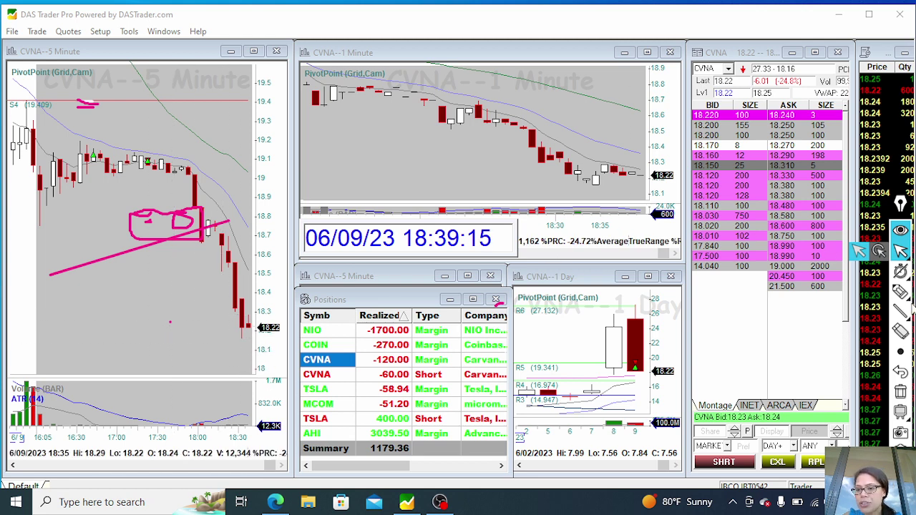
click(900, 330)
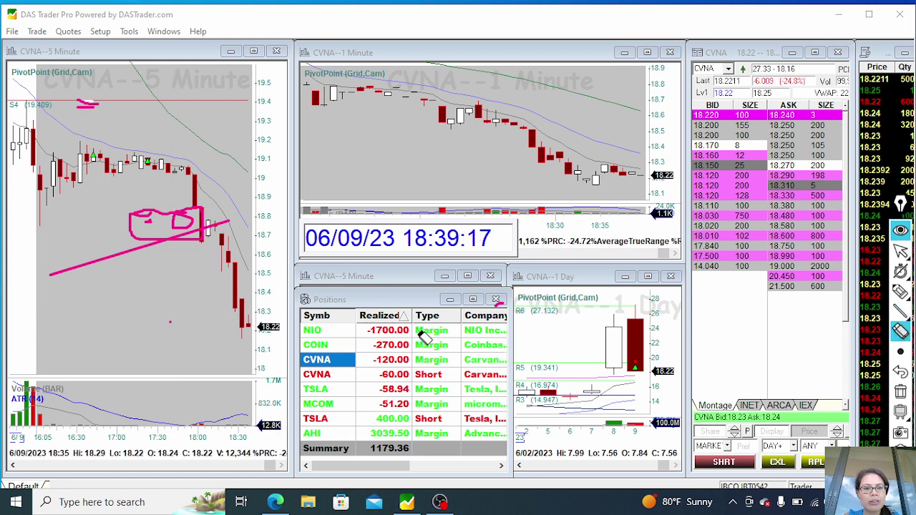
drag(155, 206, 198, 238)
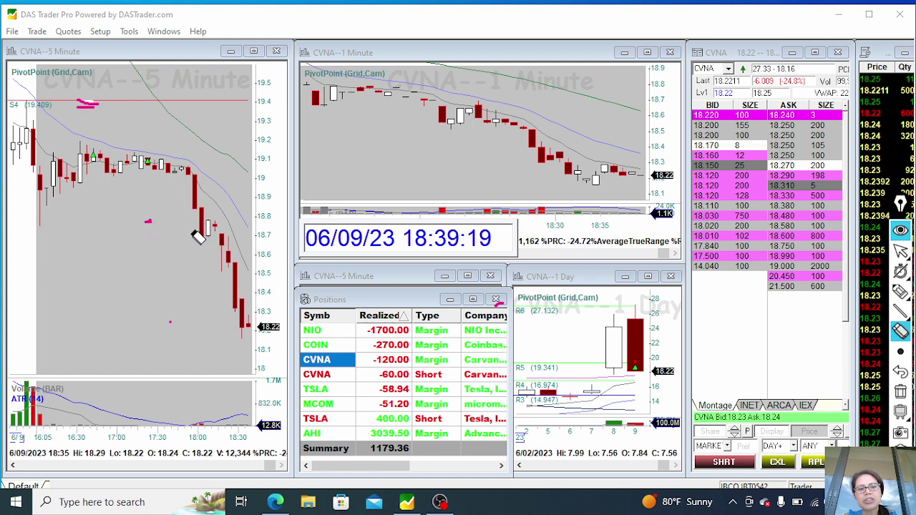
click(148, 223)
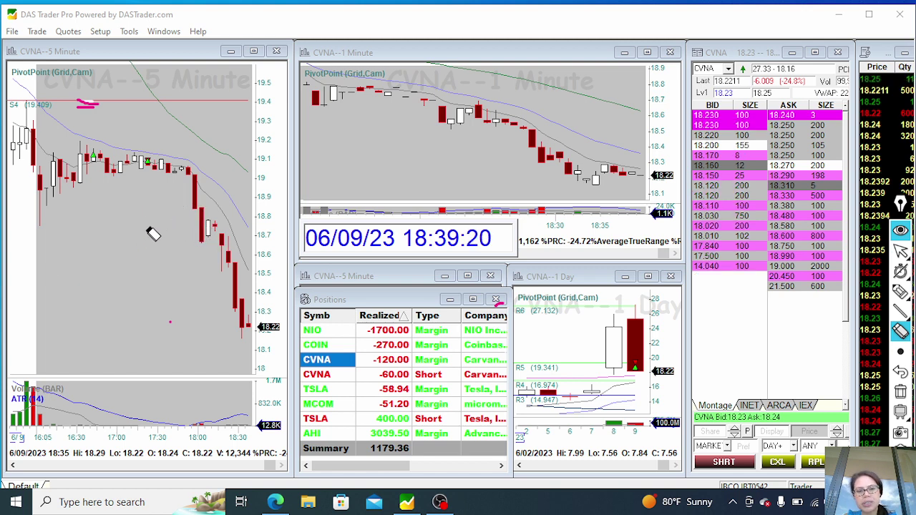
- Load the TSLA Margin position with -58.94 realized from the Positions list and show its full trading day on the 5-minute chart
click(900, 246)
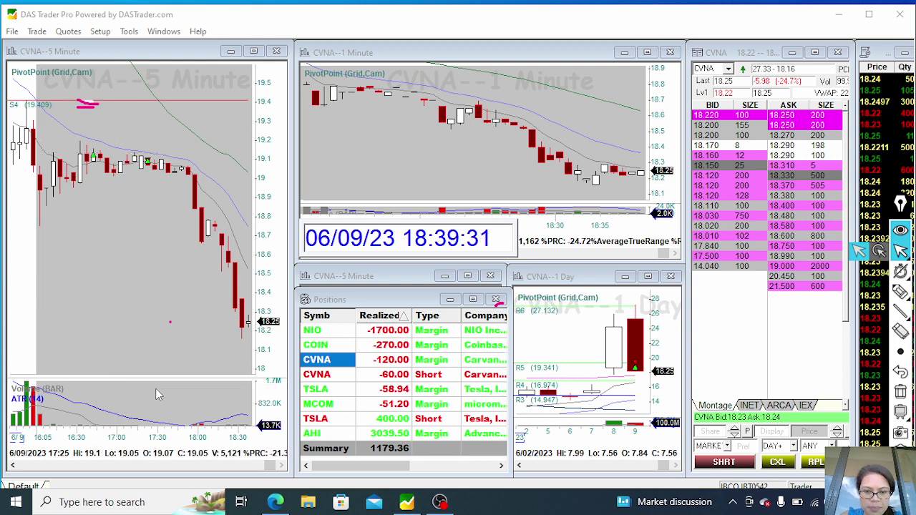
click(322, 389)
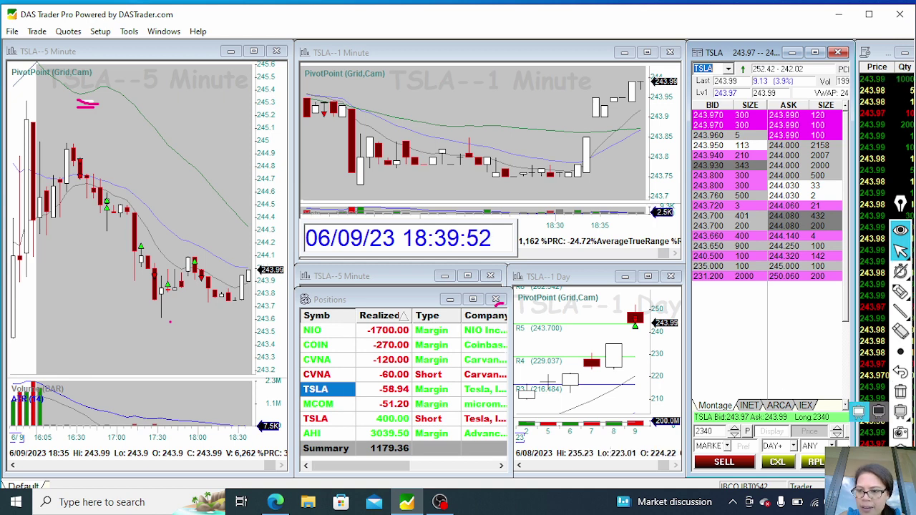
mouse_move(893, 313)
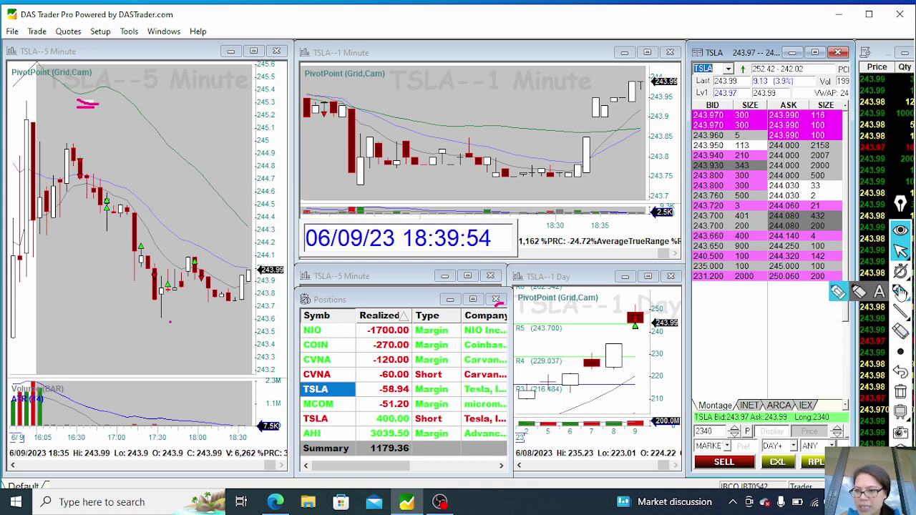
click(900, 292)
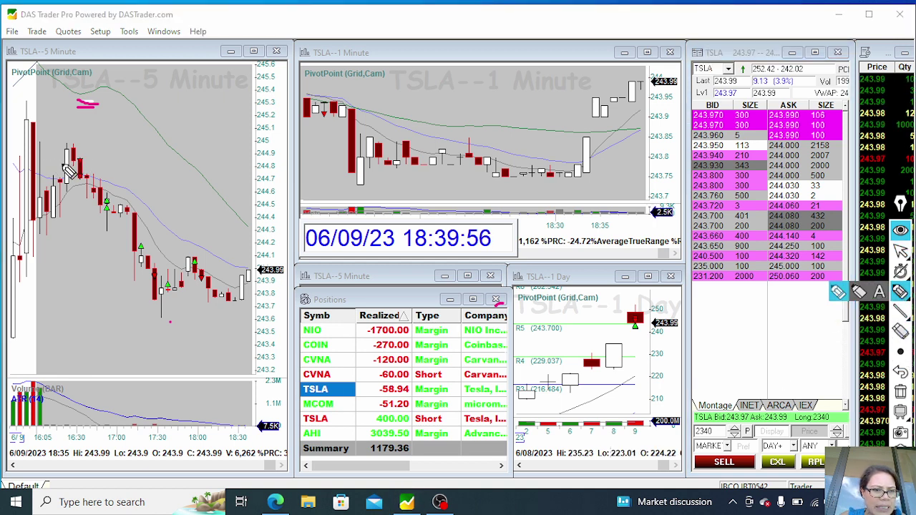
mouse_move(899, 250)
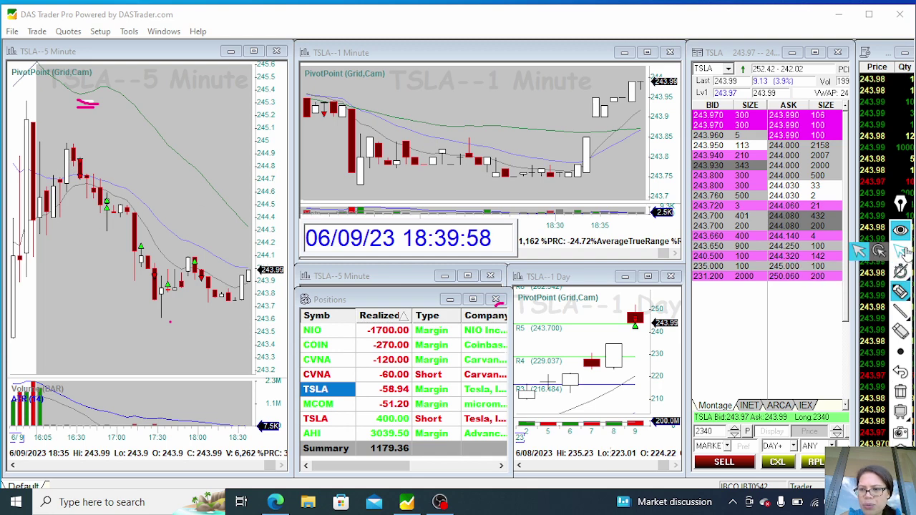
scroll(84, 246, up, 2)
scroll(83, 245, up, 2)
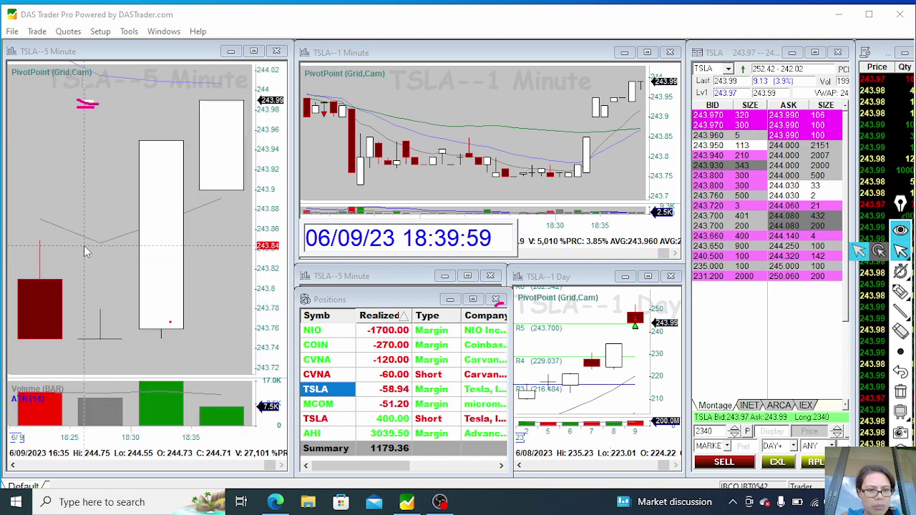
scroll(83, 246, down, 6)
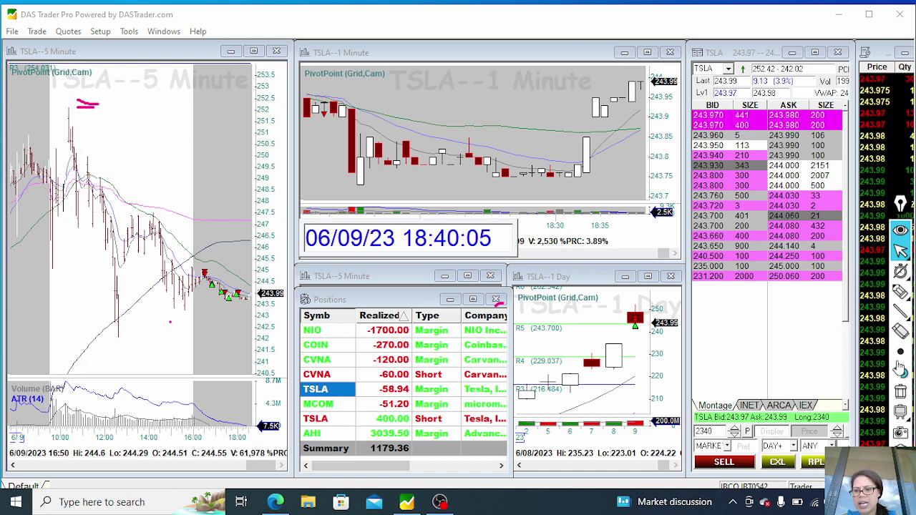
- Erase the leftover pen mark above the TSLA 5-minute candles and frame the chart from before 15:00 to 18:40
click(900, 330)
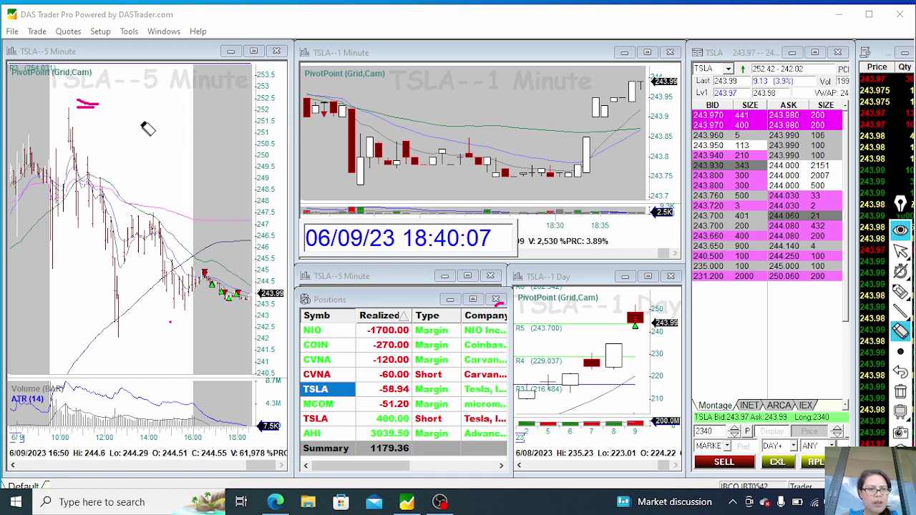
click(85, 108)
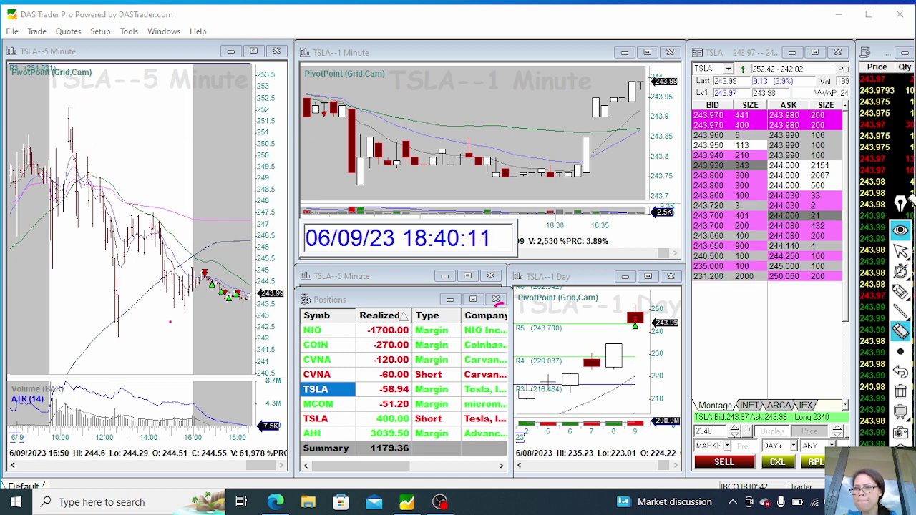
click(900, 250)
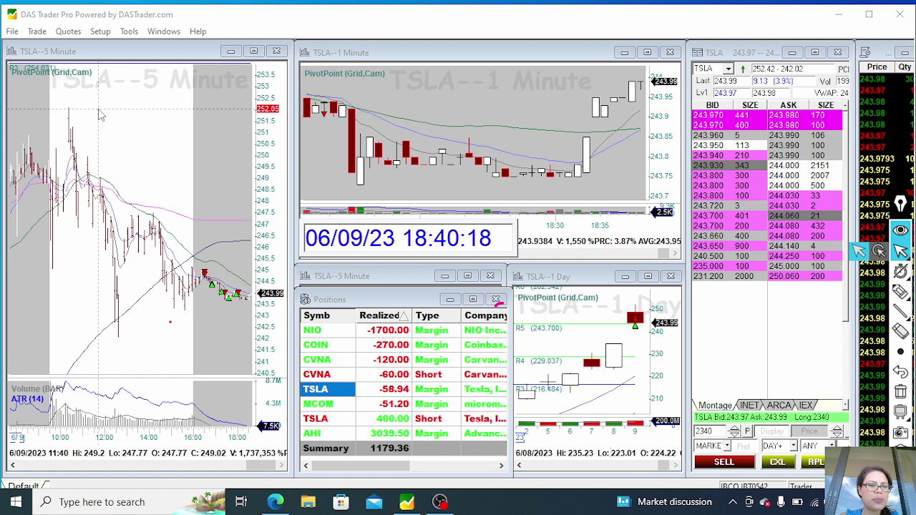
scroll(100, 114, up, 5)
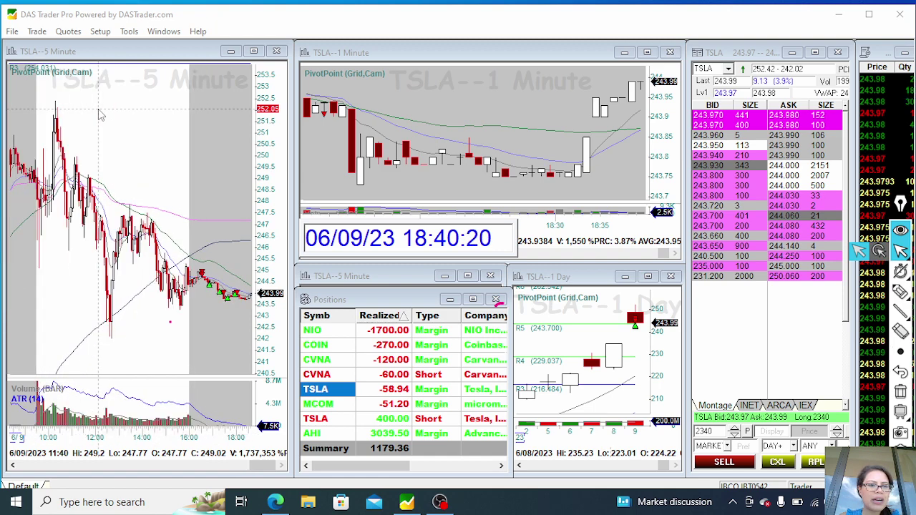
scroll(98, 122, down, 2)
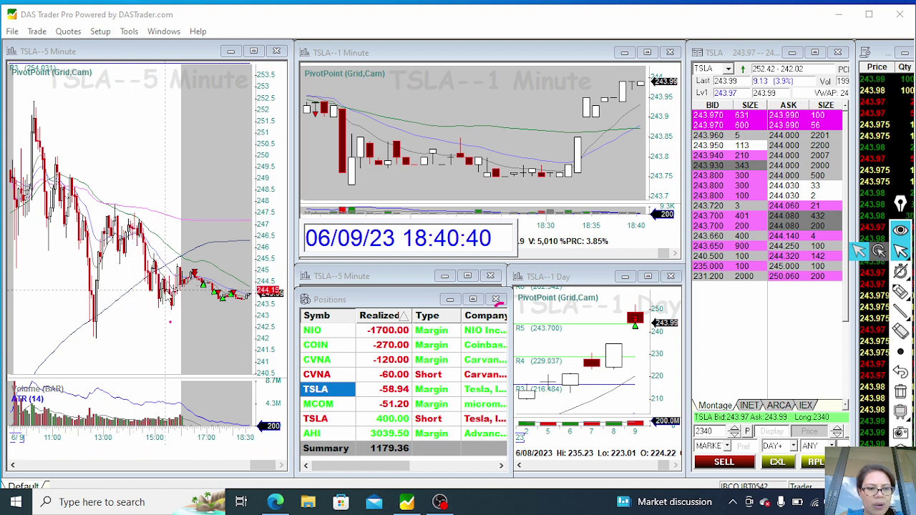
right_click(194, 282)
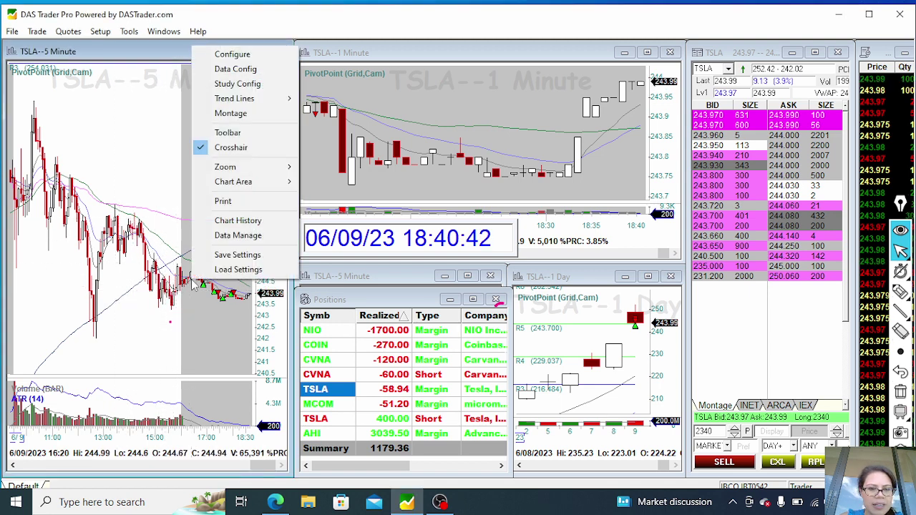
click(170, 320)
scroll(170, 321, up, 5)
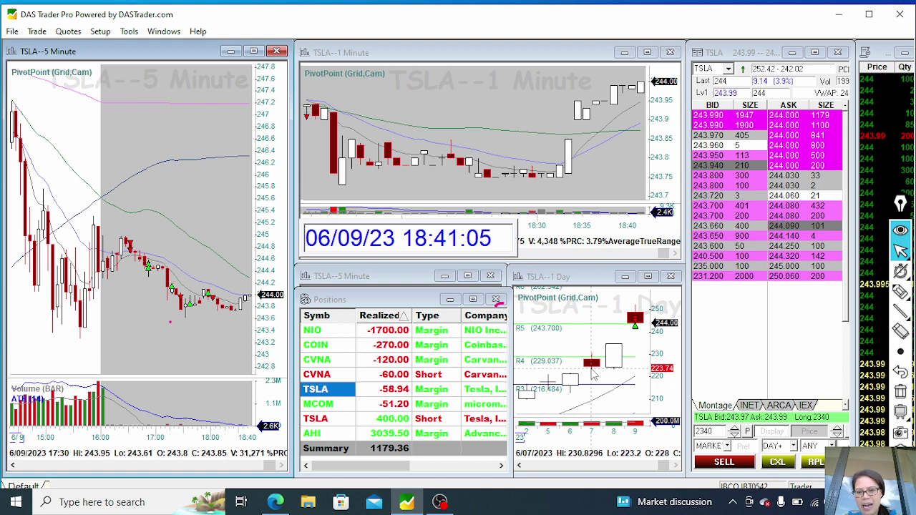
- Draw two parallel rising trendlines under the lows and over the highs of TSLA's mid-May to June rally on the 1-day chart
scroll(592, 374, up, 2)
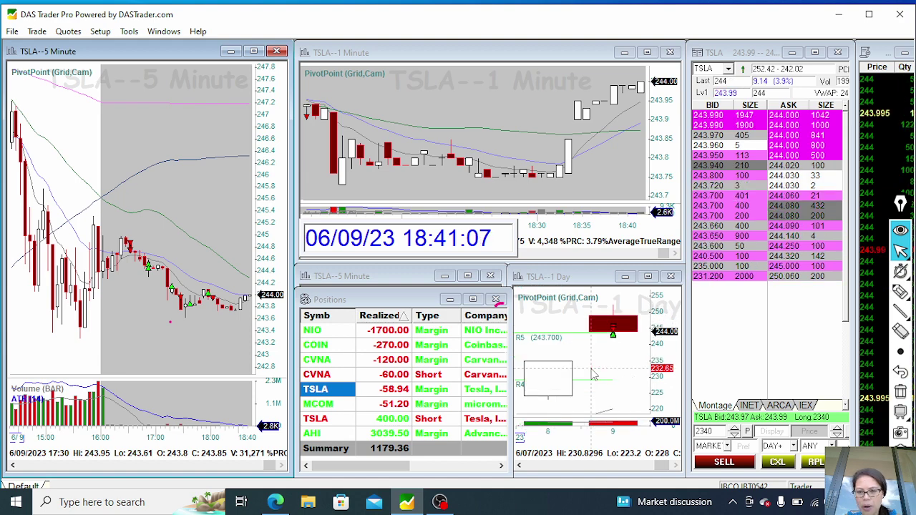
scroll(592, 374, down, 3)
scroll(592, 374, up, 3)
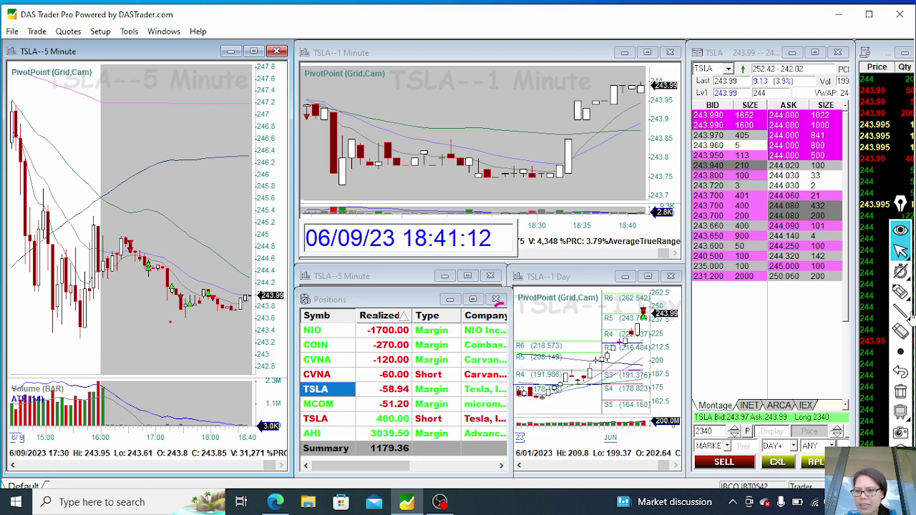
mouse_move(900, 313)
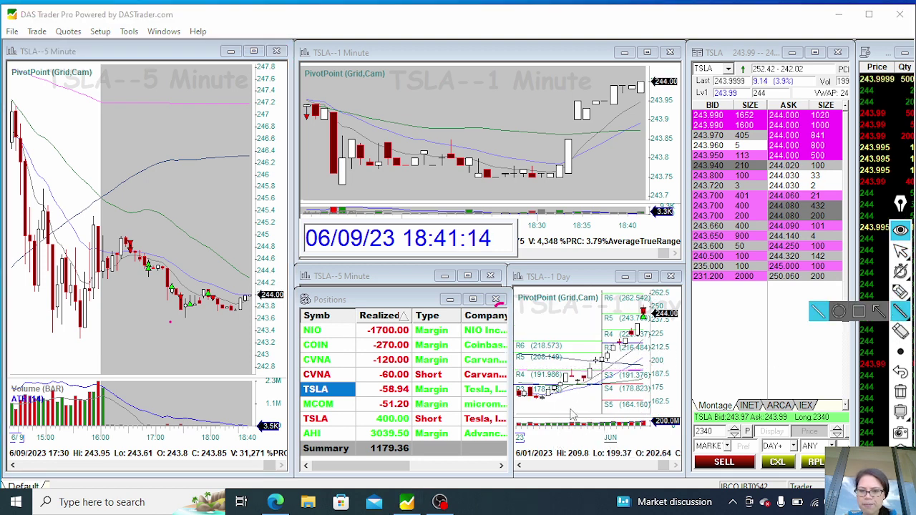
mouse_move(565, 399)
mouse_down()
mouse_move(638, 380)
mouse_move(666, 341)
mouse_move(658, 328)
mouse_up()
mouse_move(900, 291)
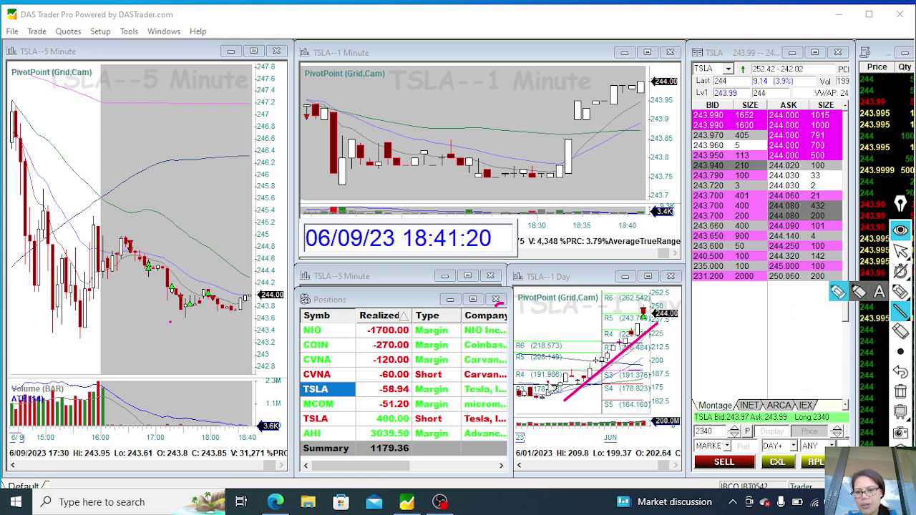
mouse_move(553, 392)
mouse_down()
mouse_move(620, 315)
mouse_move(646, 312)
mouse_up()
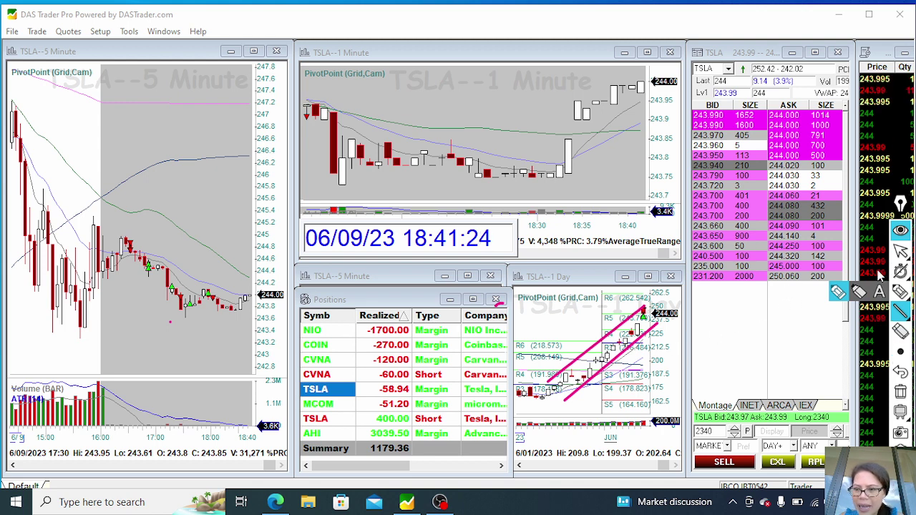
- Pen-mark the gap between the 8 and 9 June candles on the TSLA 1-day chart, then erase the mark
mouse_move(900, 251)
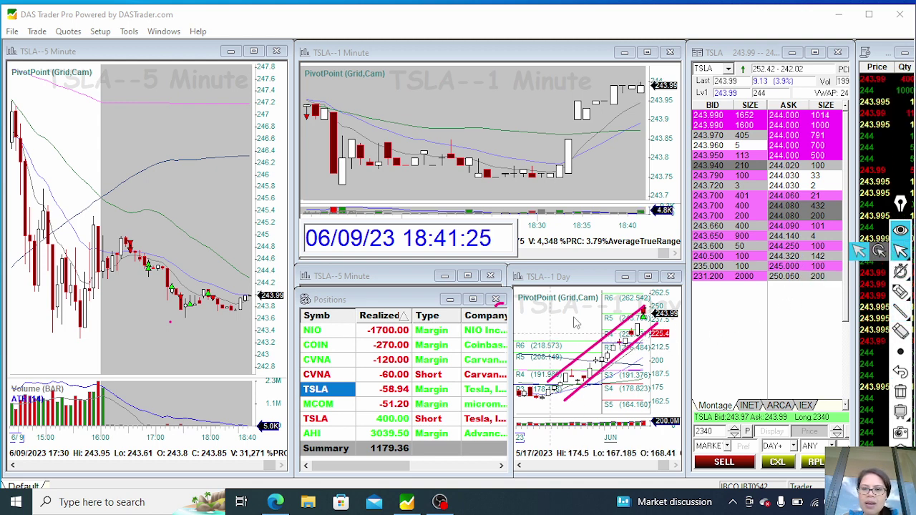
drag(662, 372, 605, 332)
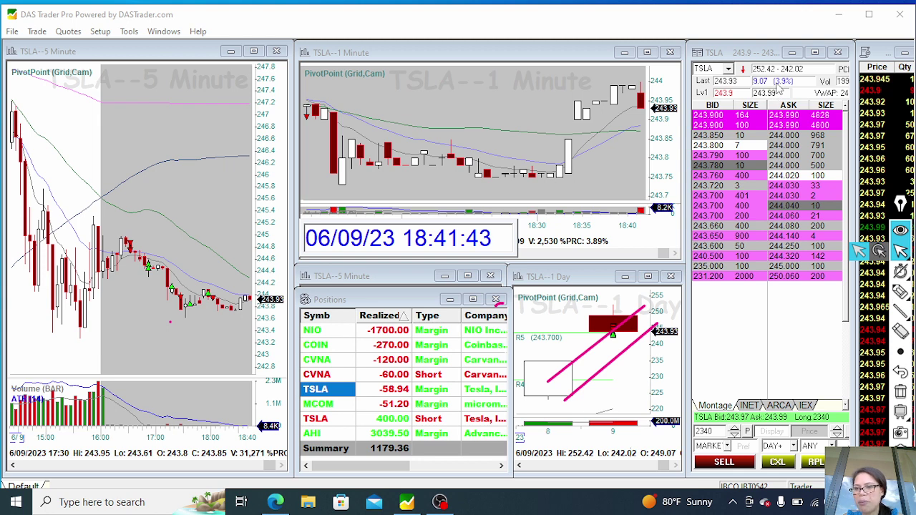
click(898, 294)
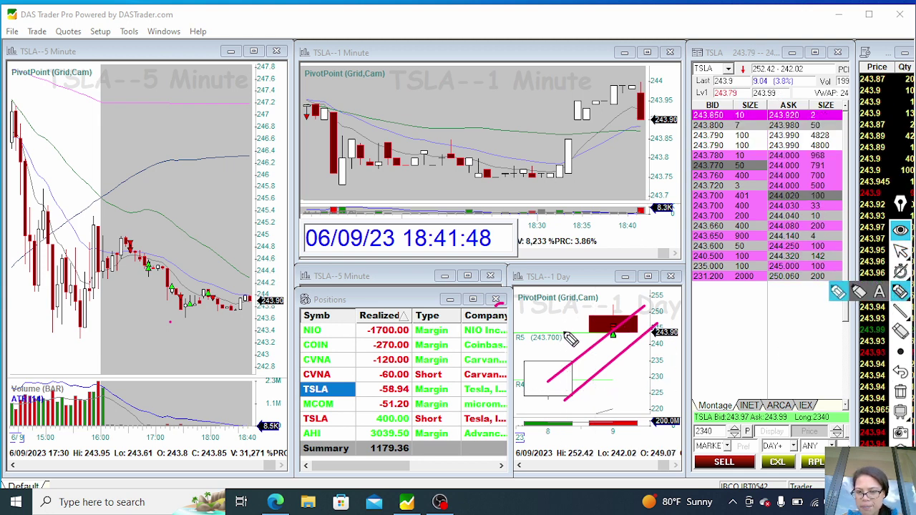
mouse_move(564, 332)
mouse_down()
mouse_move(588, 338)
mouse_move(578, 370)
mouse_move(562, 372)
mouse_up()
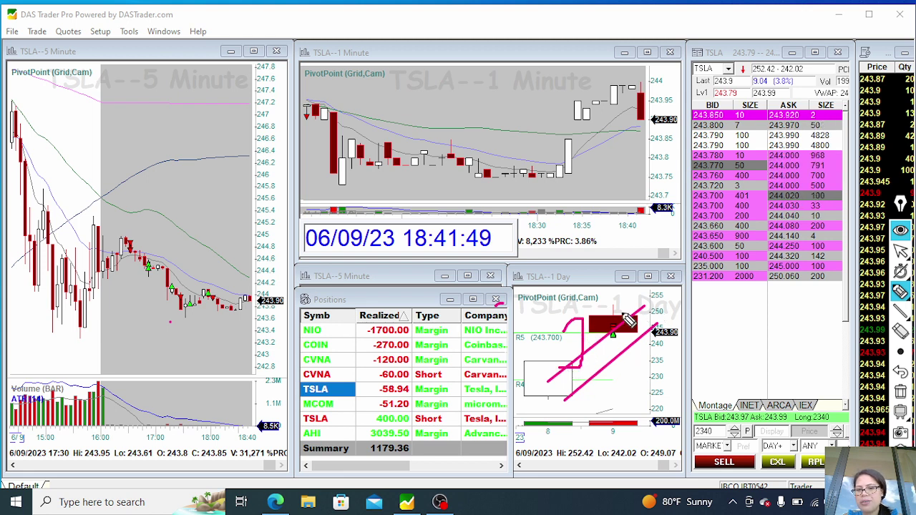
click(900, 331)
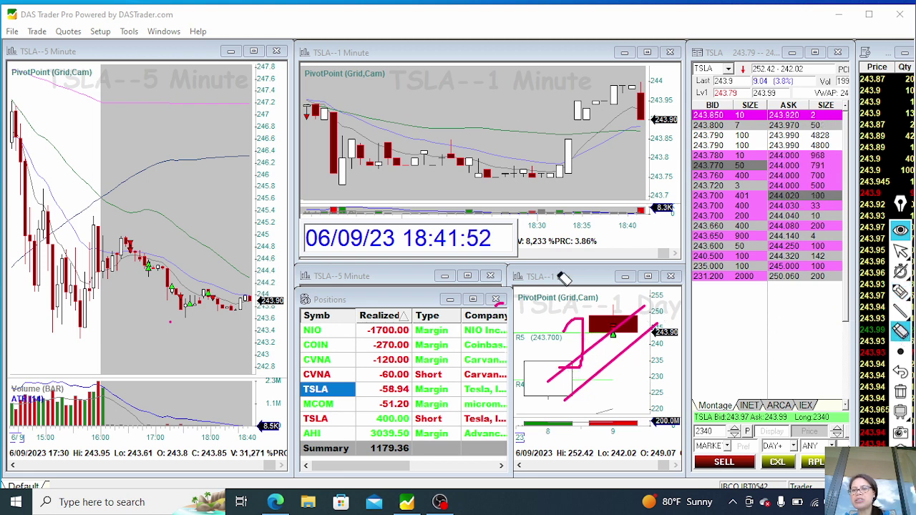
click(573, 322)
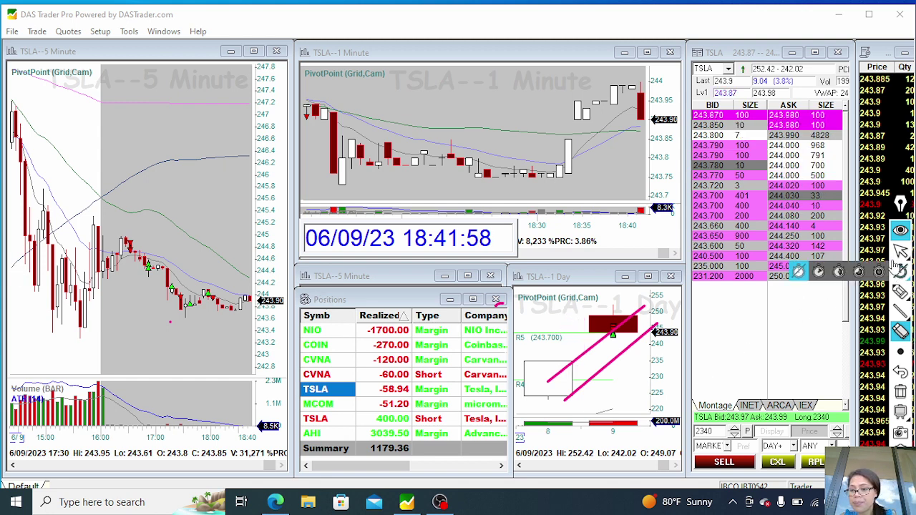
- Frame TSLA's after-hours trades on the 5-minute chart and pen-mark the peak and sell near 16:30 and the buys near 16:50
mouse_move(900, 251)
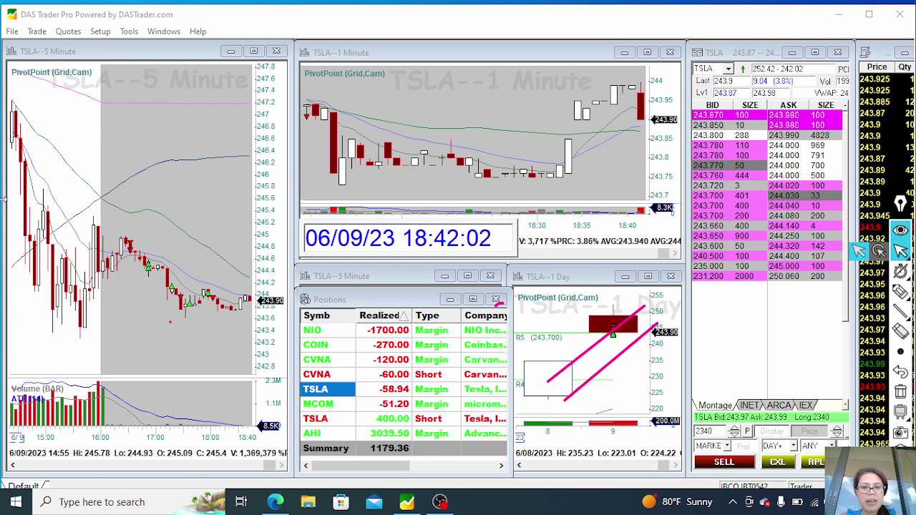
scroll(169, 285, down, 3)
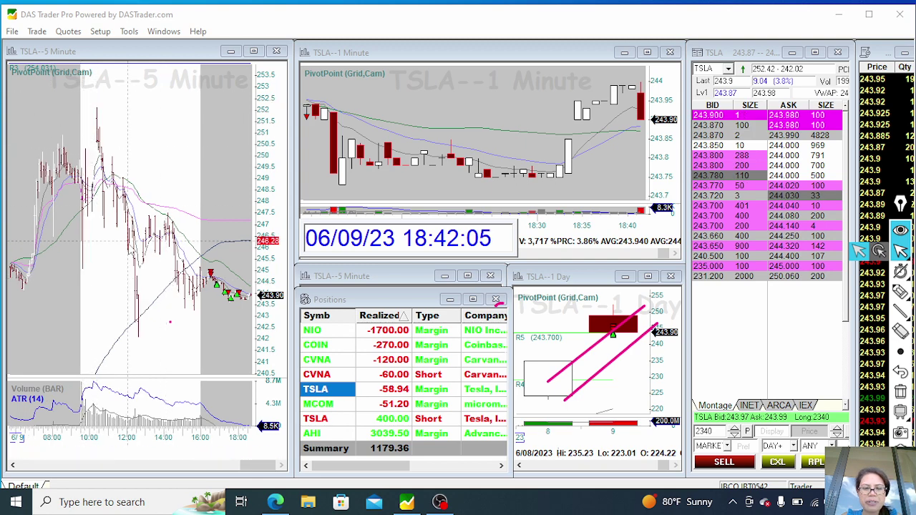
scroll(145, 327, up, 4)
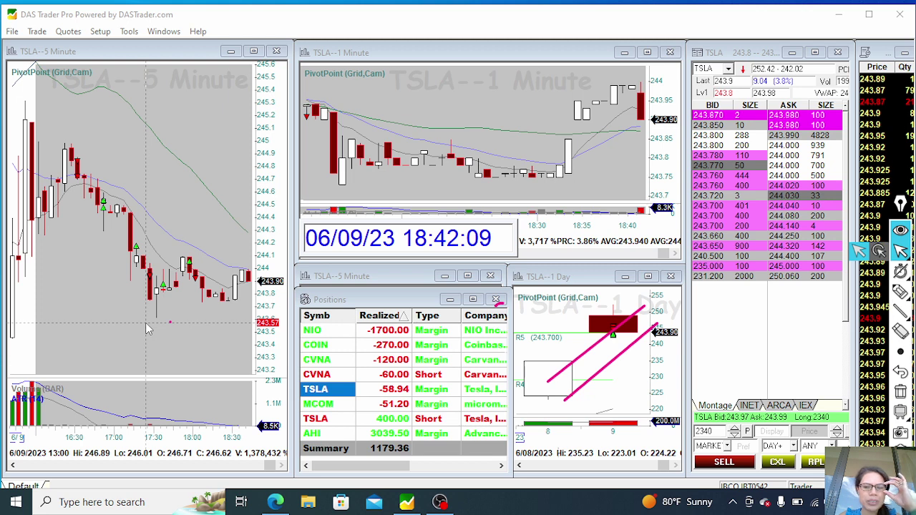
click(900, 299)
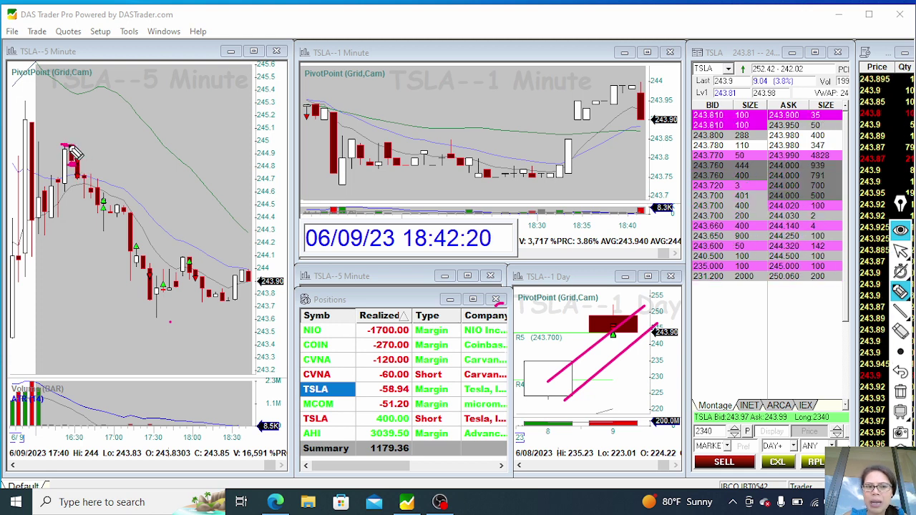
drag(97, 148, 80, 176)
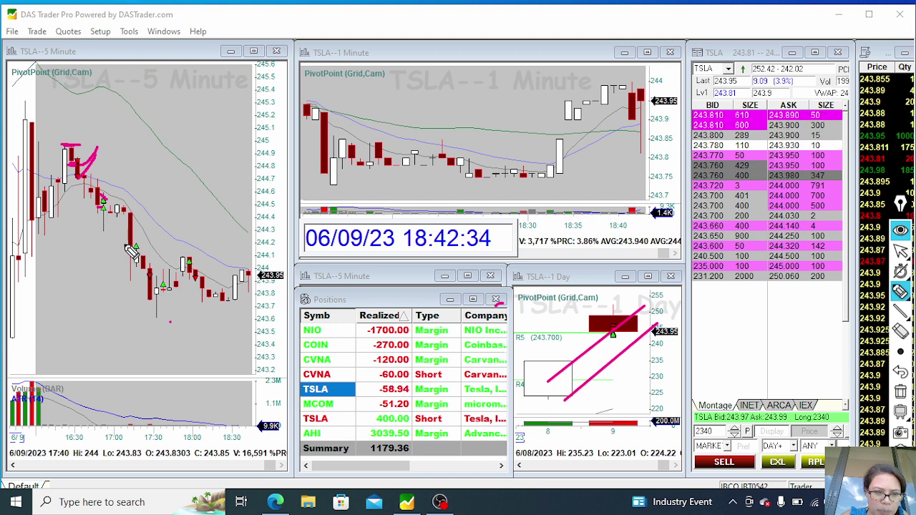
- Pen-mark the TSLA trade markers near 17:15 and 17:25, and circle the trade cluster from about 17:05 to 18:20
drag(127, 244, 135, 250)
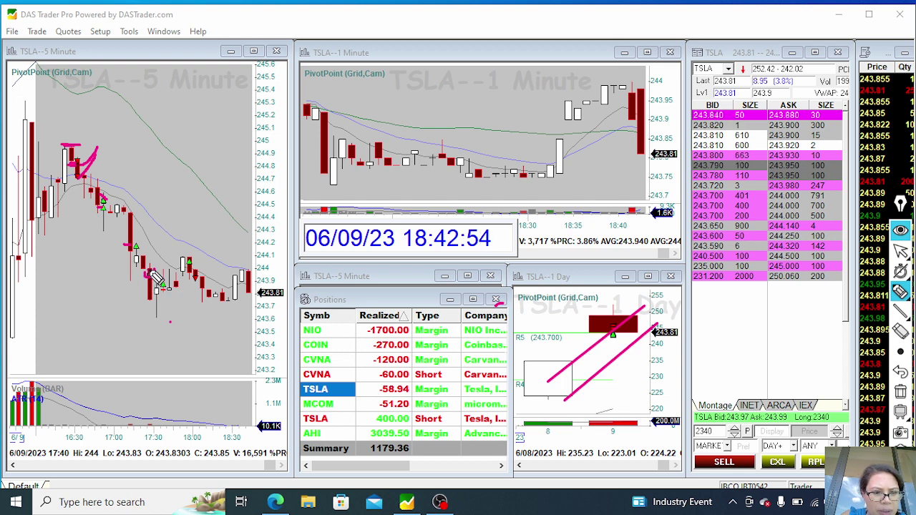
drag(153, 276, 150, 259)
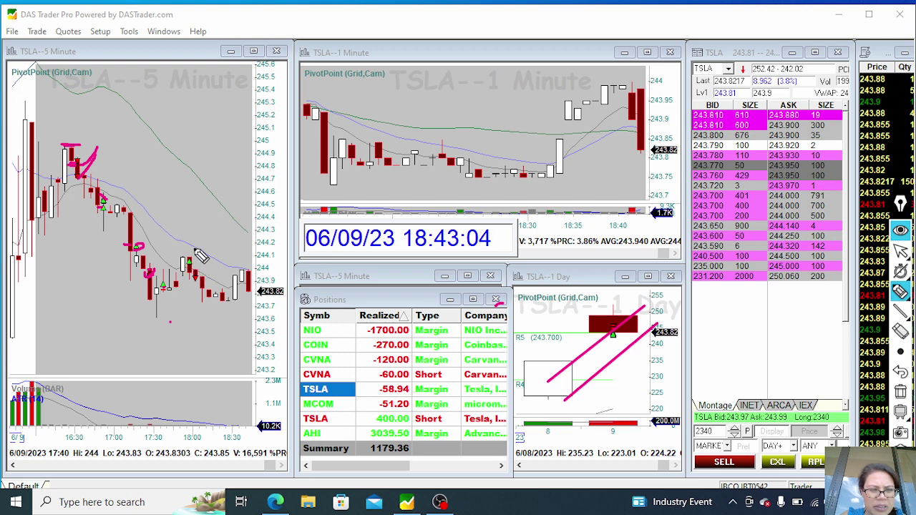
mouse_move(192, 247)
mouse_down()
mouse_move(132, 239)
mouse_move(158, 297)
mouse_move(216, 258)
mouse_move(134, 261)
mouse_up()
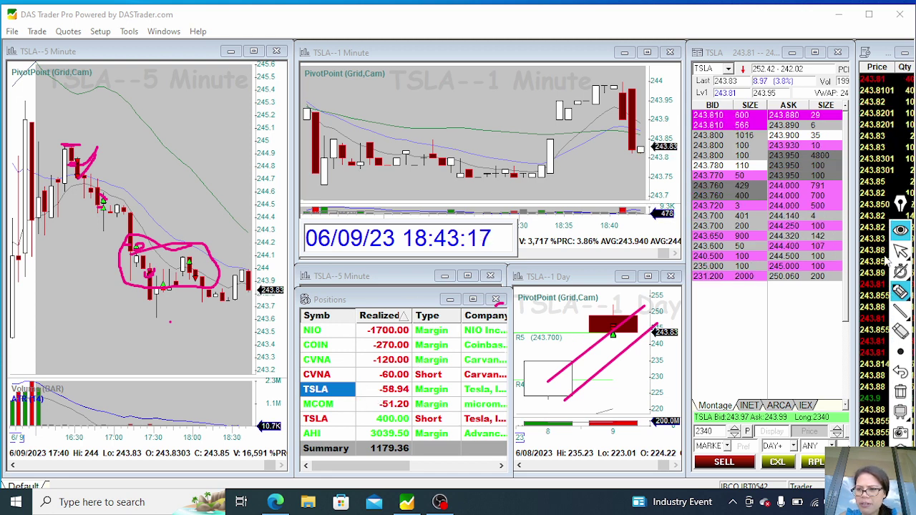
- Load the MCOM Margin position from the Positions list into the charts
mouse_move(898, 252)
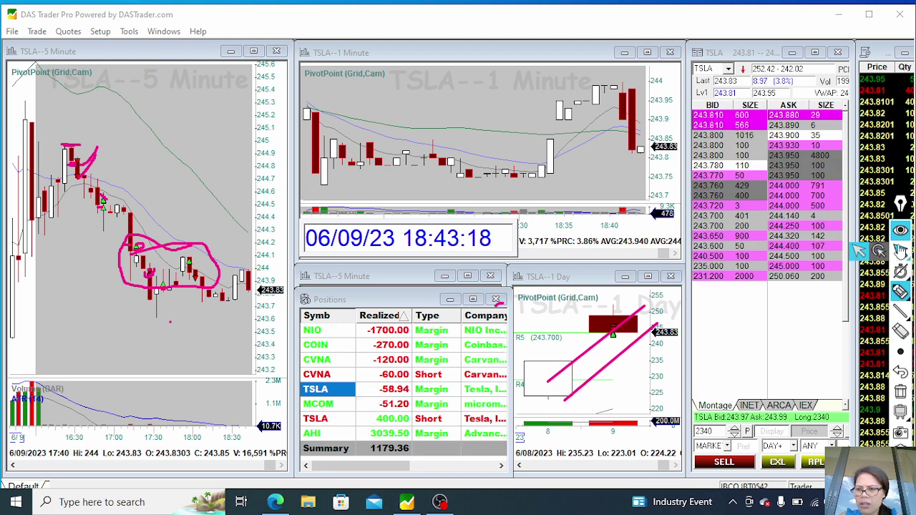
click(330, 406)
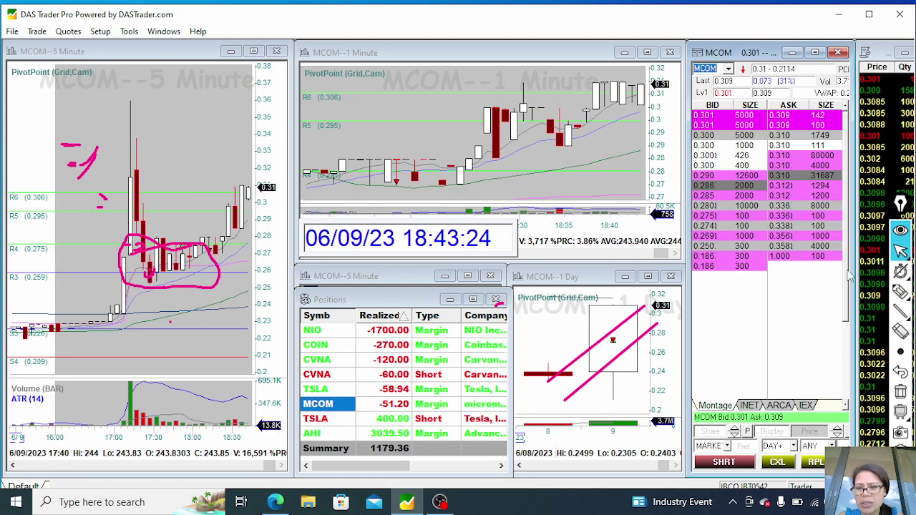
- Erase the leftover pen circle and strokes from the MCOM 5-minute chart
click(905, 334)
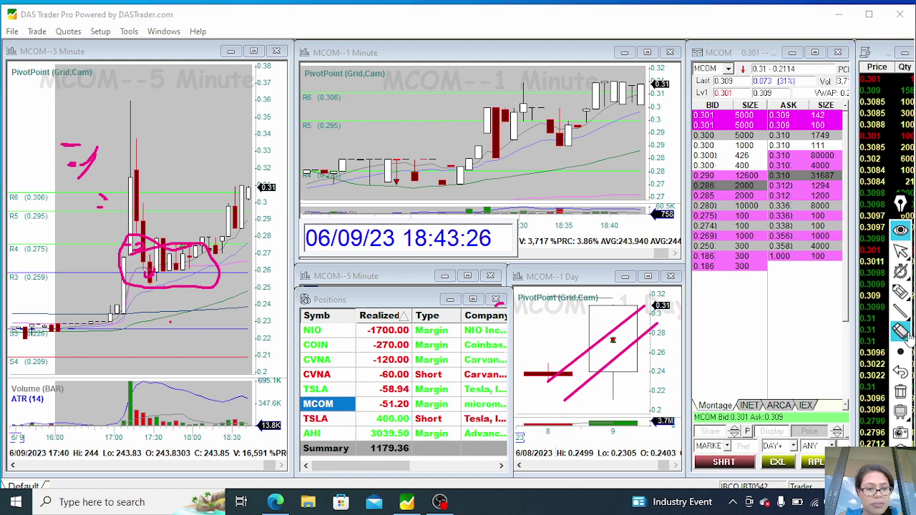
click(158, 236)
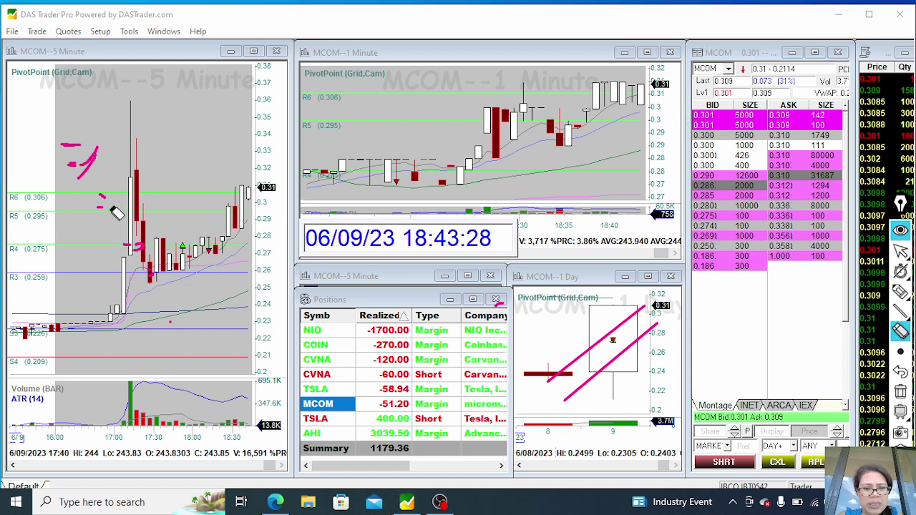
click(86, 164)
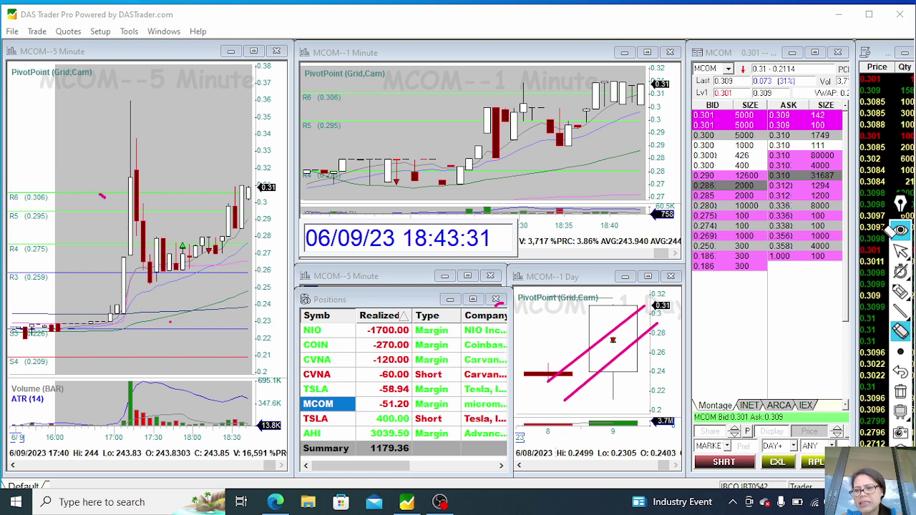
click(900, 251)
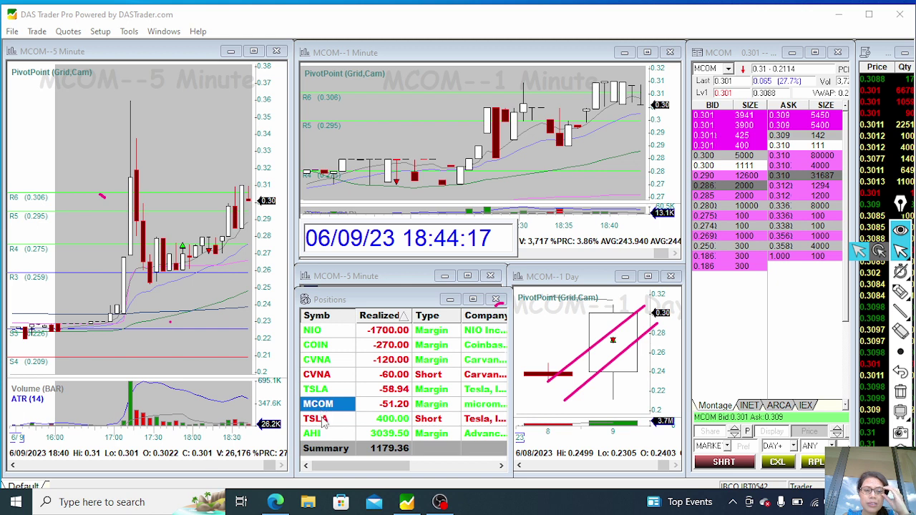
- Load the TSLA Short position into the charts and draw a rectangle around its trades from about 16:30 to 16:55 on the 5-minute chart
click(316, 419)
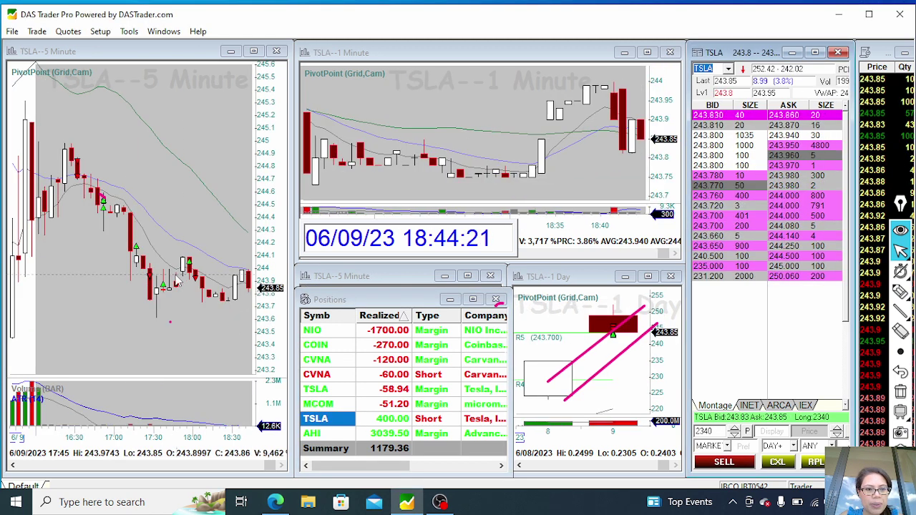
click(899, 311)
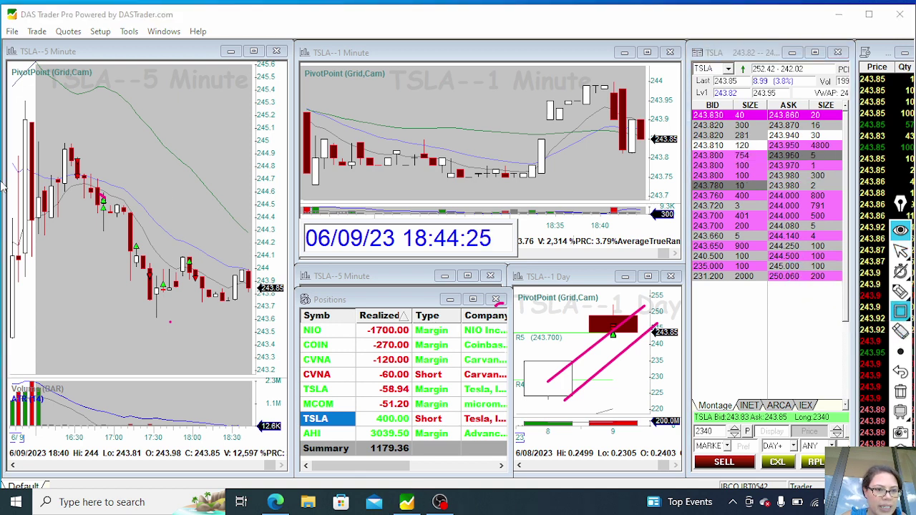
mouse_move(73, 150)
mouse_down()
mouse_move(112, 211)
mouse_move(112, 236)
mouse_up()
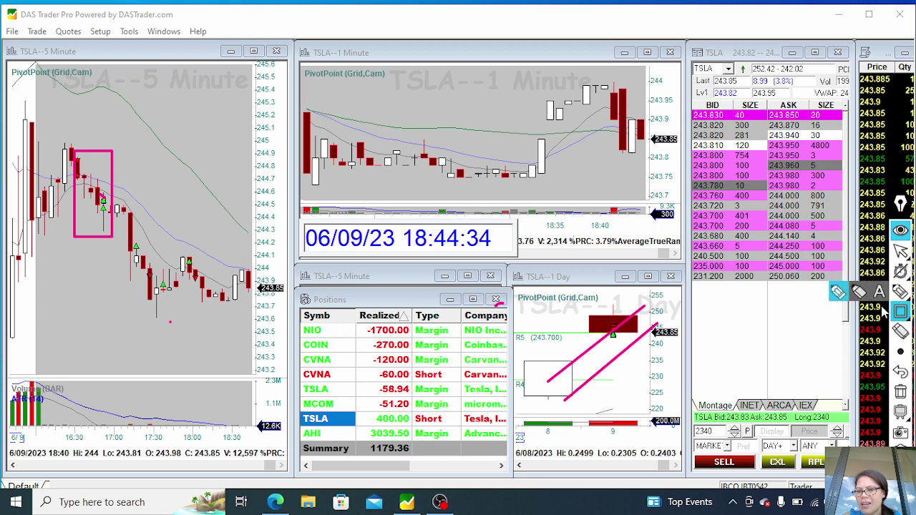
- Erase the two trend lines on the TSLA 1-day chart and the rectangle on the 5-minute chart
click(900, 329)
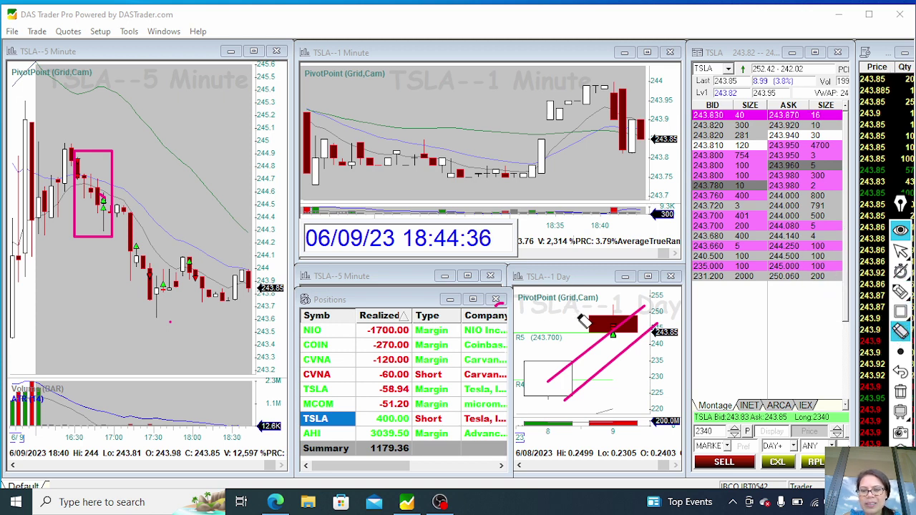
click(597, 373)
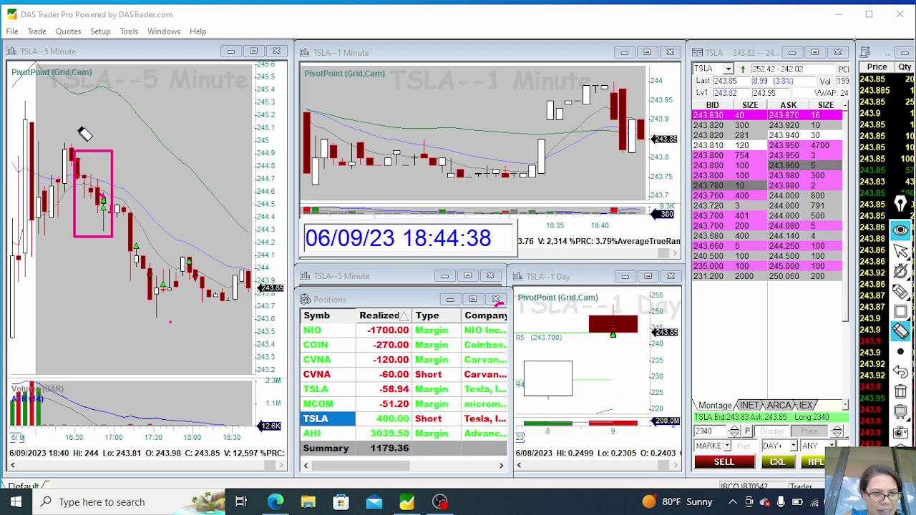
click(113, 179)
click(899, 250)
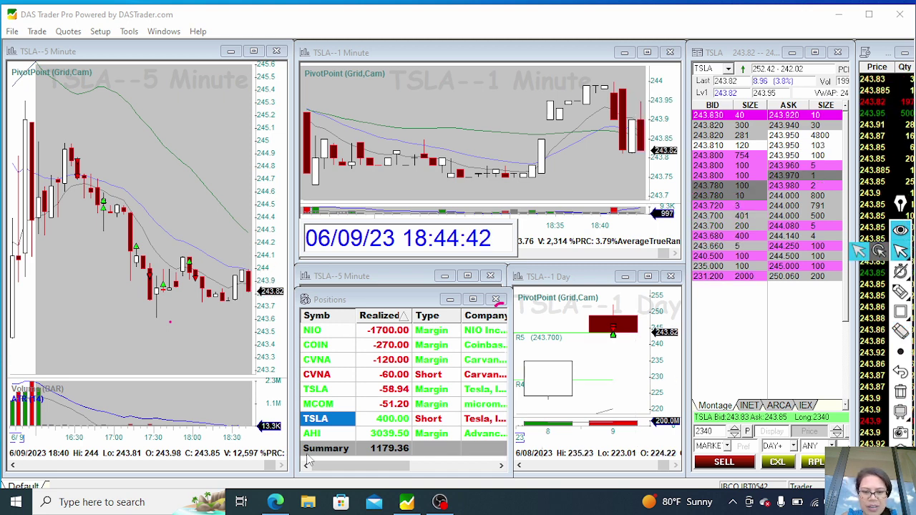
- Load the AHI position into the charts and enlarge its 1-day chart over the 1-minute chart and Positions list
click(327, 436)
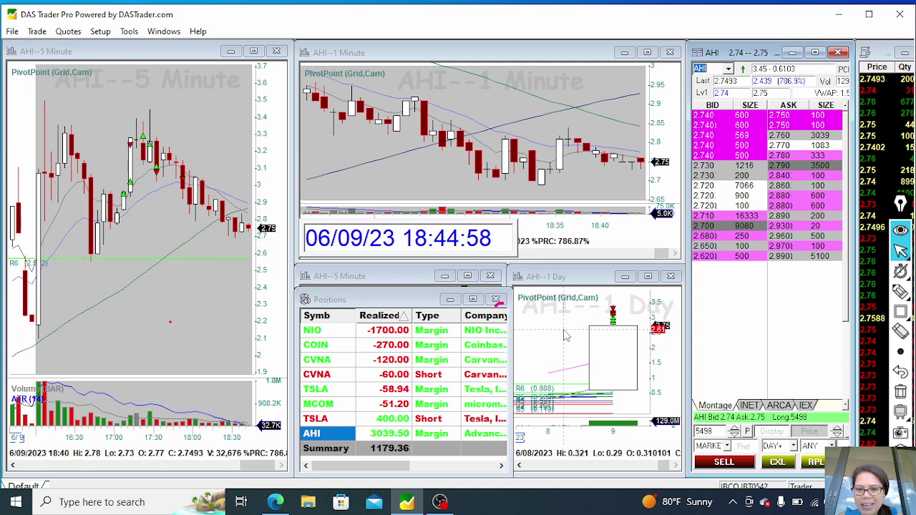
click(524, 283)
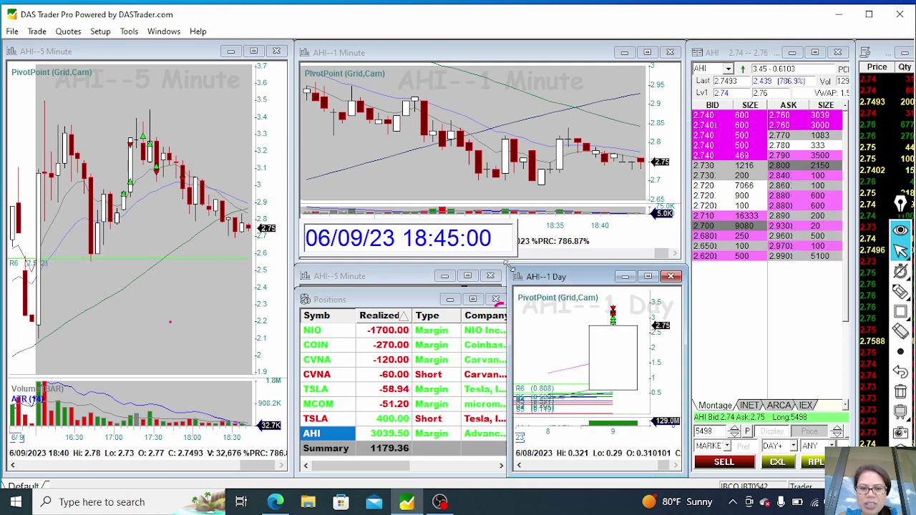
drag(509, 266, 298, 39)
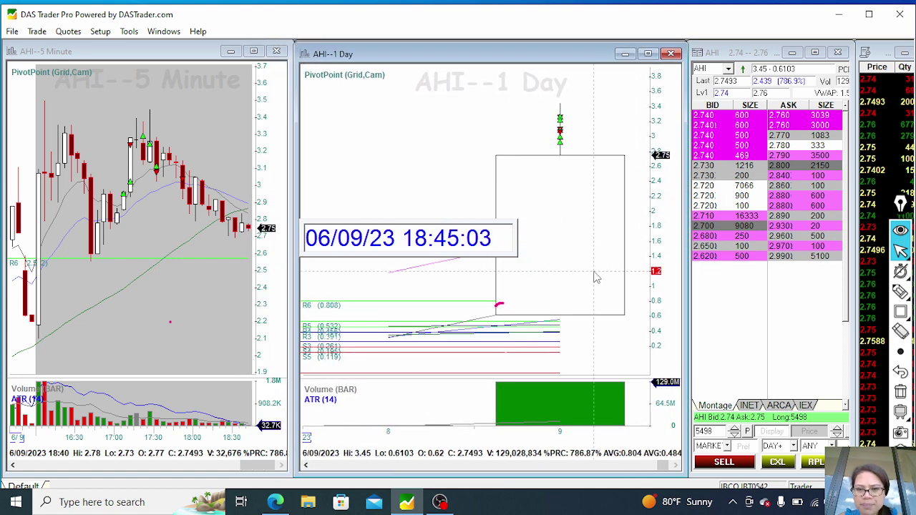
- Review AHI's daily price history back to spring 2022, then shrink the 1-day chart so the Positions list is uncovered
scroll(595, 278, down, 6)
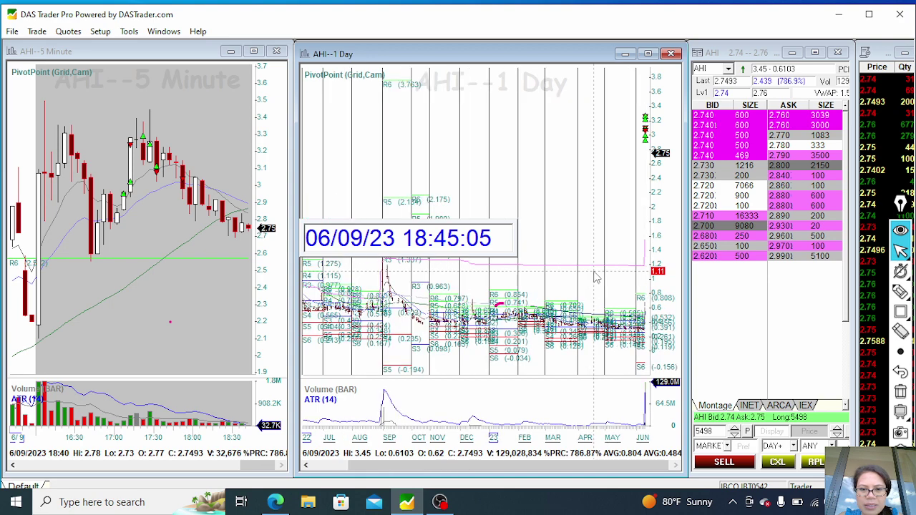
scroll(594, 278, down, 3)
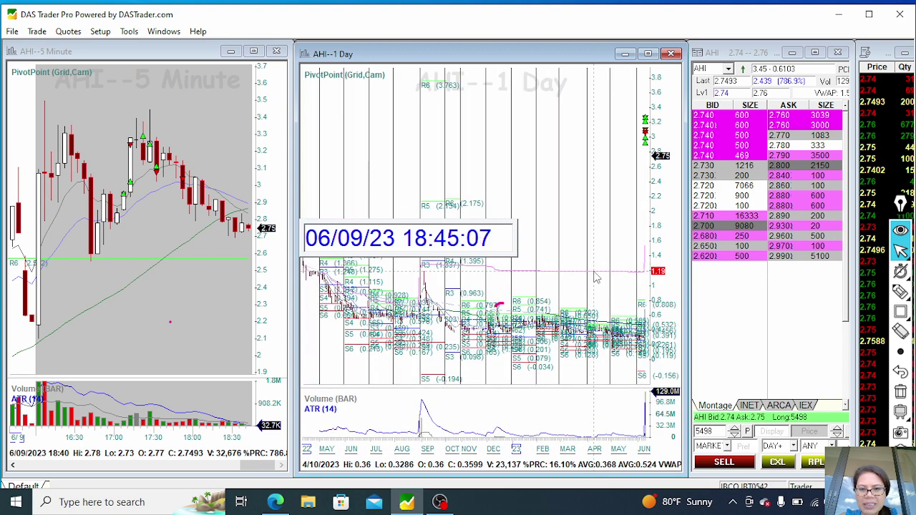
scroll(594, 278, up, 8)
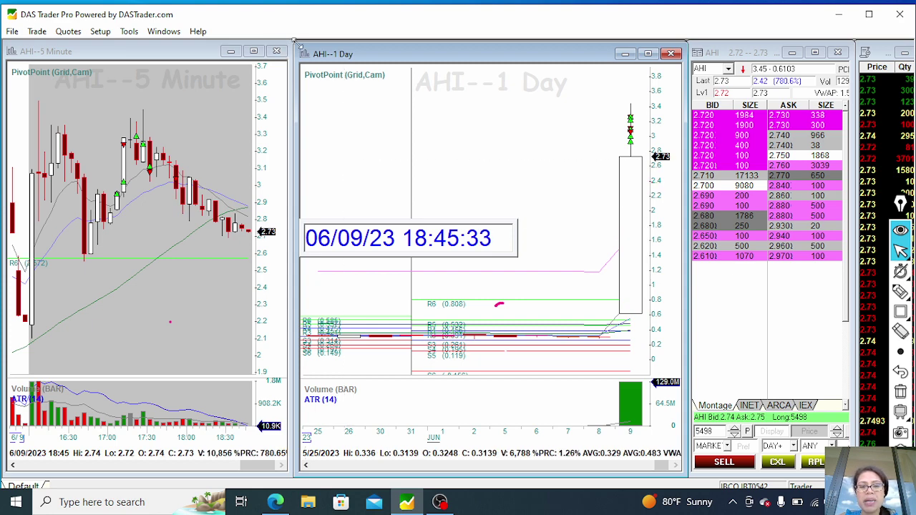
drag(293, 41, 513, 258)
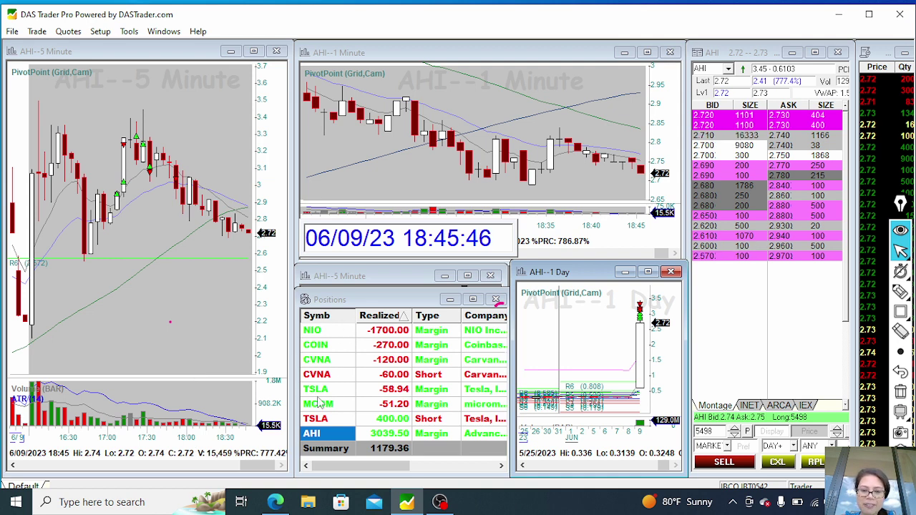
- Widen AHI's 5-minute chart over the 1-minute chart and frame the 9 June session from pre-market through after-hours
click(320, 438)
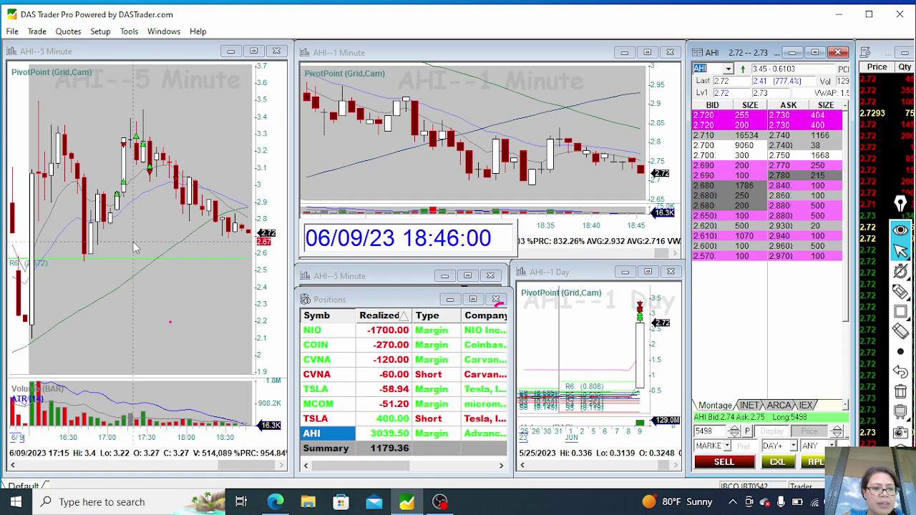
scroll(135, 247, down, 2)
scroll(135, 247, down, 3)
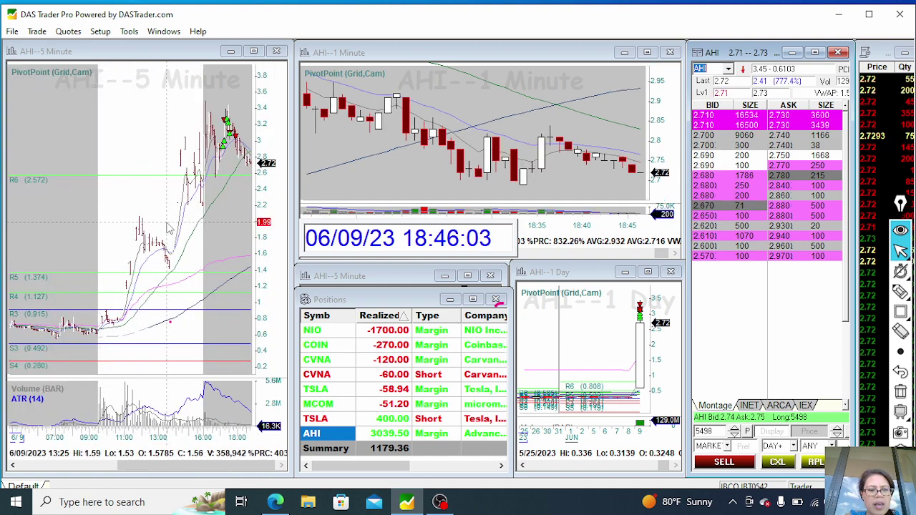
scroll(106, 332, up, 2)
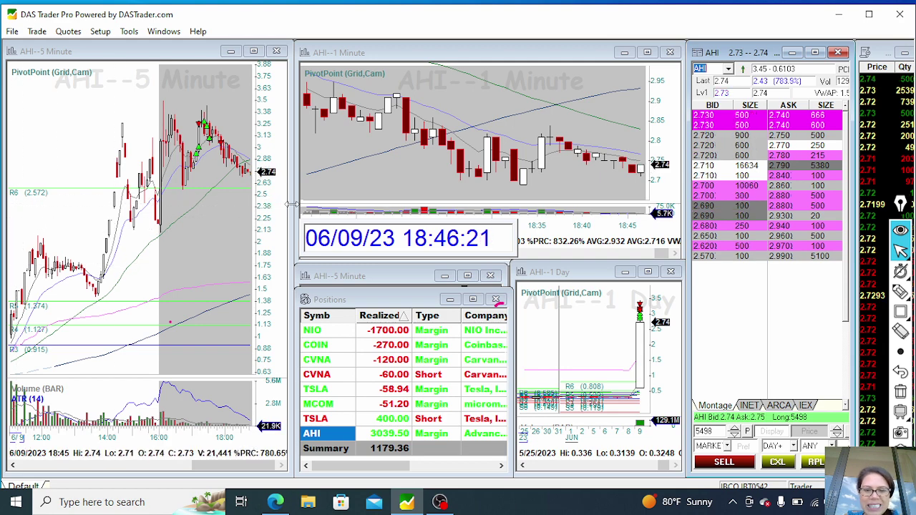
drag(292, 205, 508, 166)
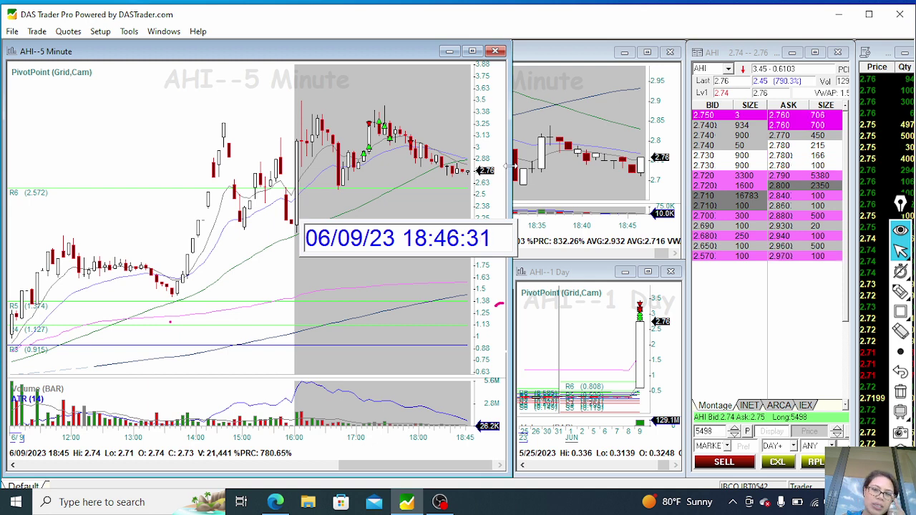
drag(506, 165, 520, 165)
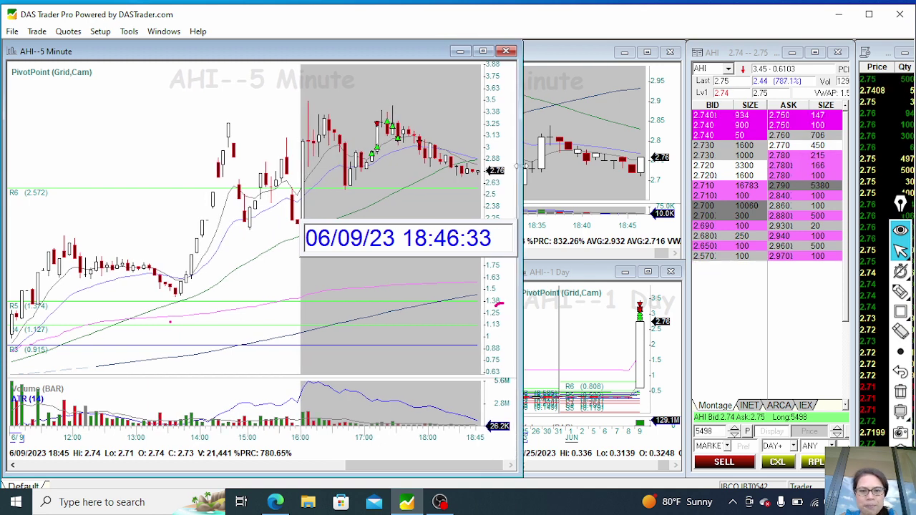
scroll(455, 165, down, 2)
scroll(456, 165, down, 1)
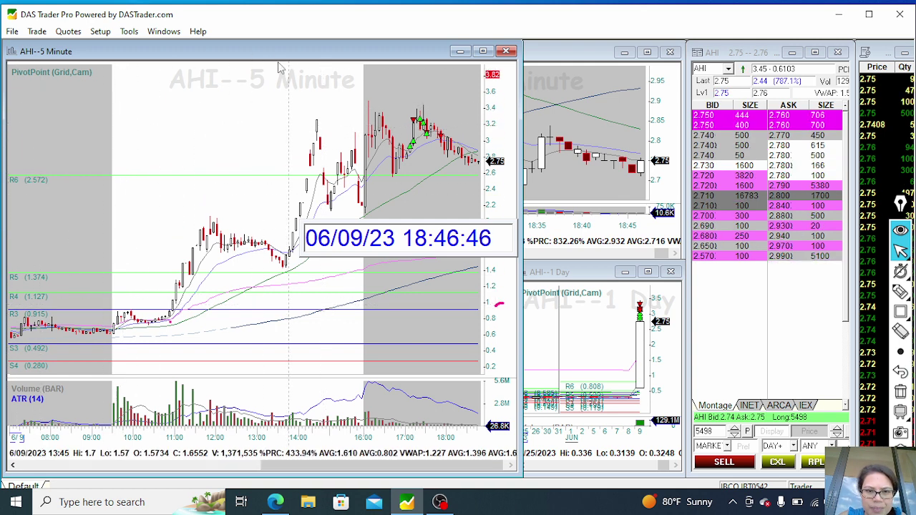
- Frame AHI's after-hours trades on the 5-minute chart and show the chart's toolbar
click(900, 291)
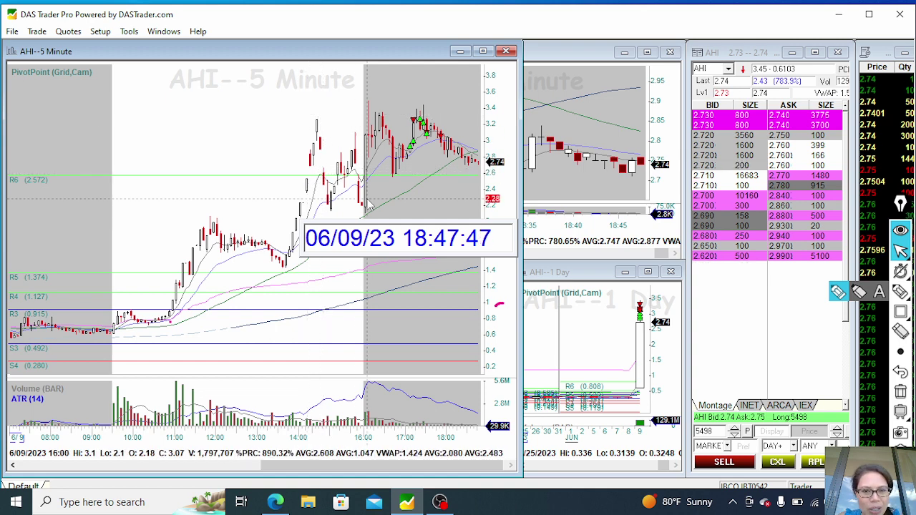
scroll(368, 205, up, 4)
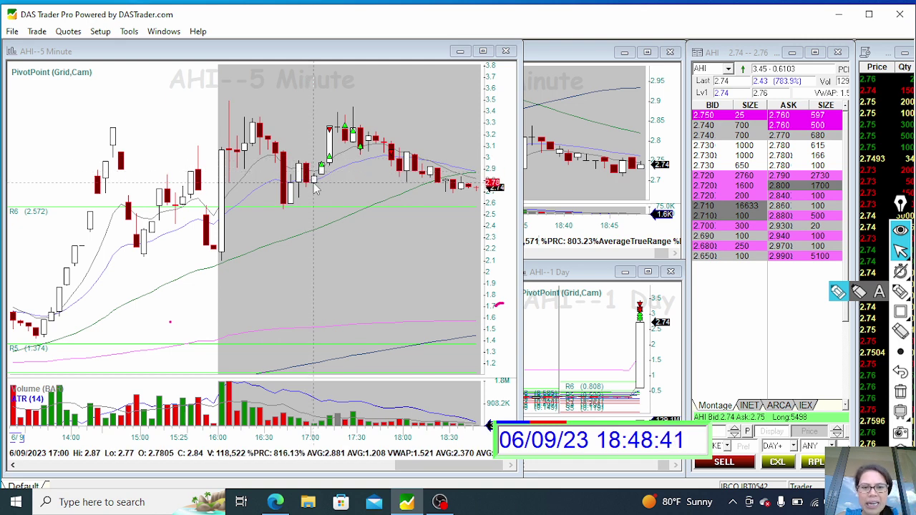
right_click(239, 143)
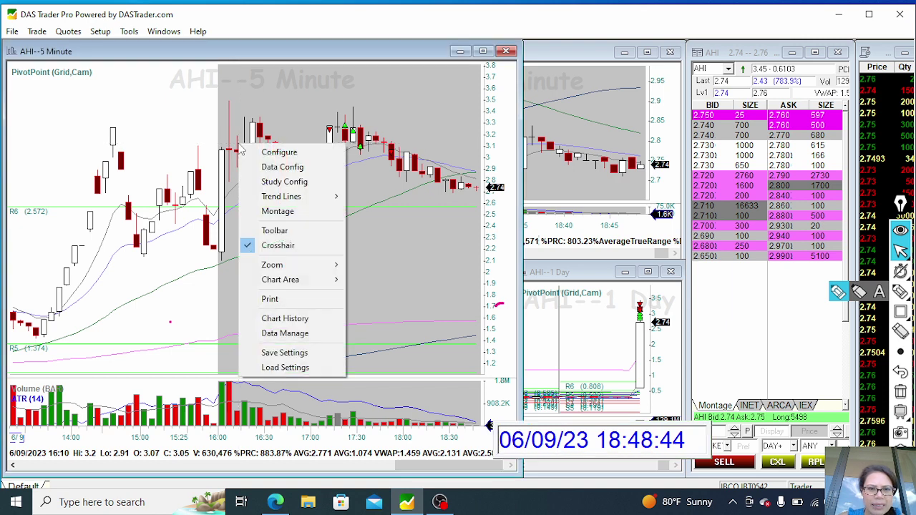
click(267, 230)
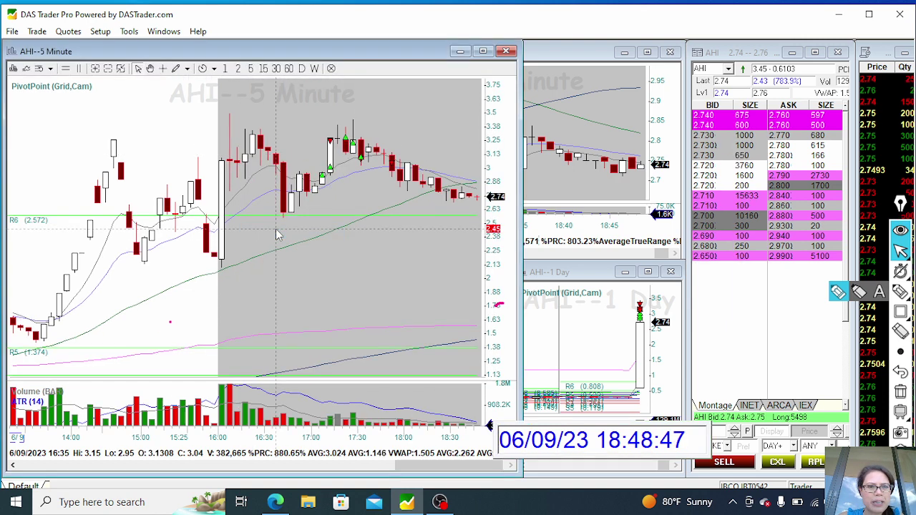
- Review AHI's trades at the 15-minute interval, then return to 5 minutes and narrow the chart to its original width
click(263, 68)
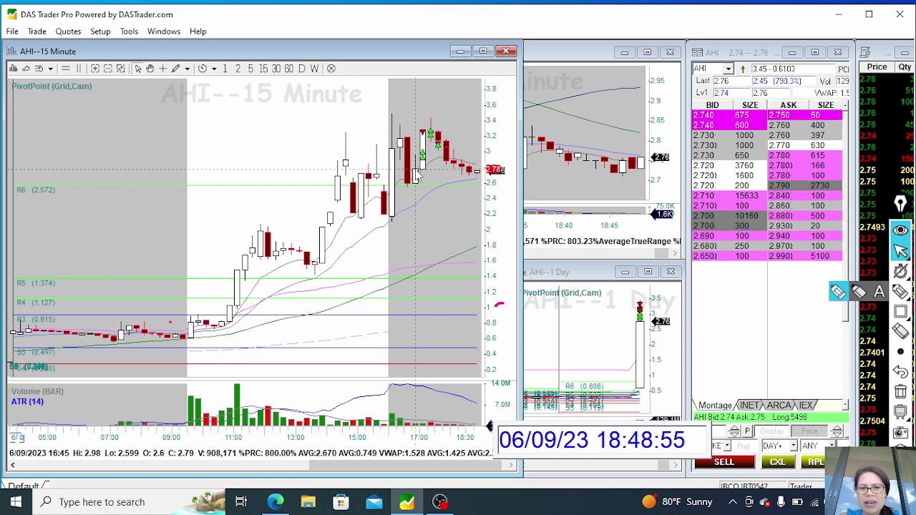
click(251, 70)
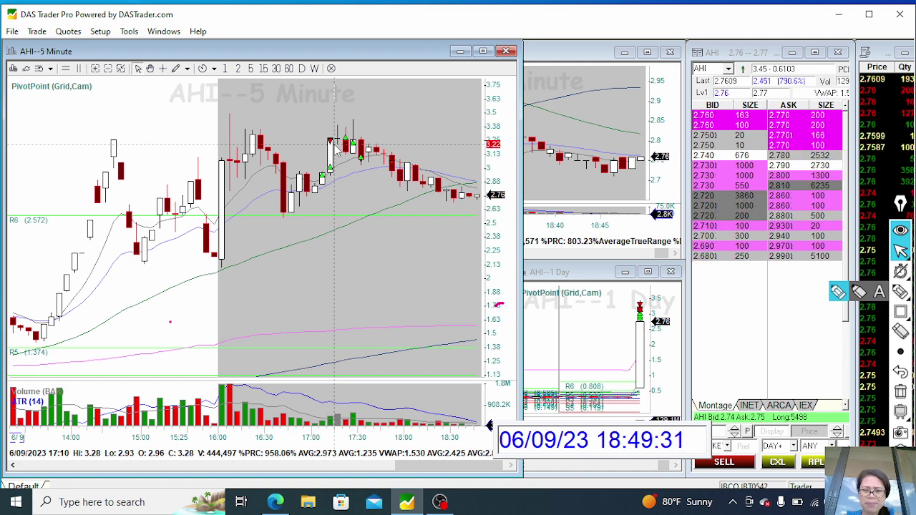
drag(520, 162, 289, 178)
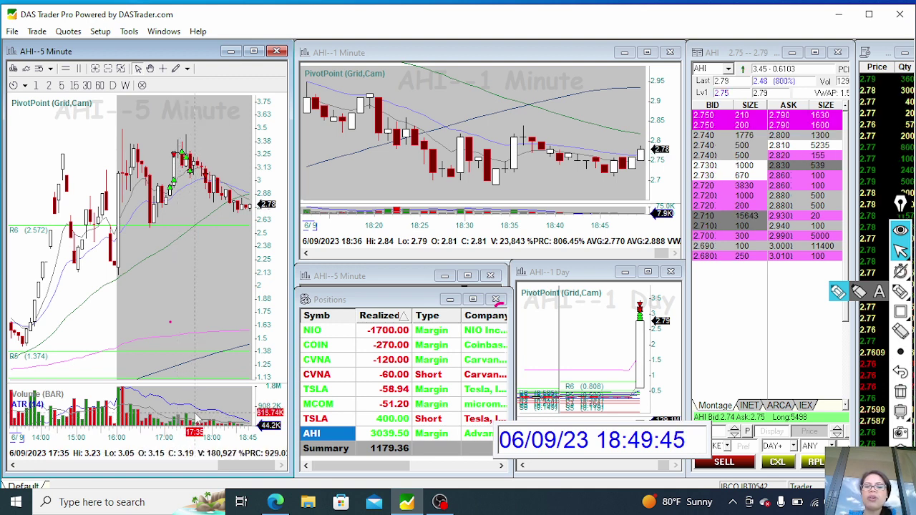
- Revisit the TSLA, CVNA Short, COIN and NIO positions in turn from the Positions list to recap their trades
click(316, 420)
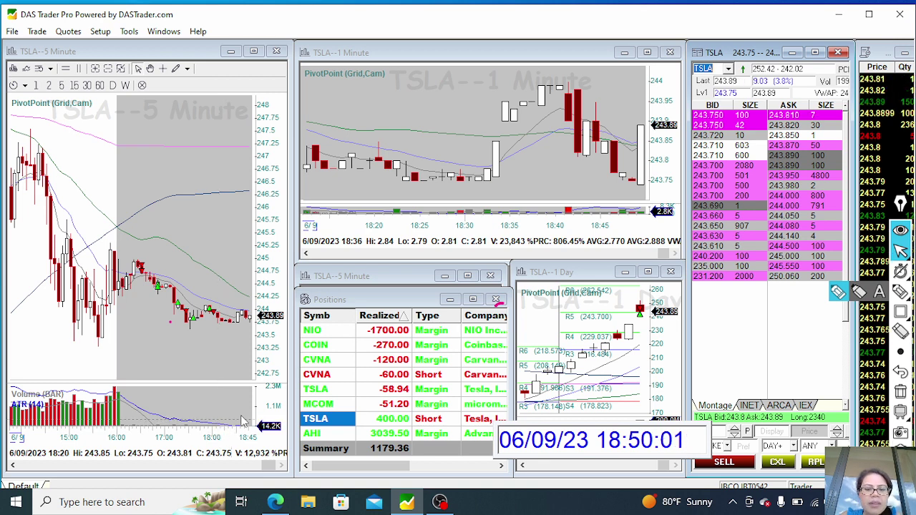
click(318, 388)
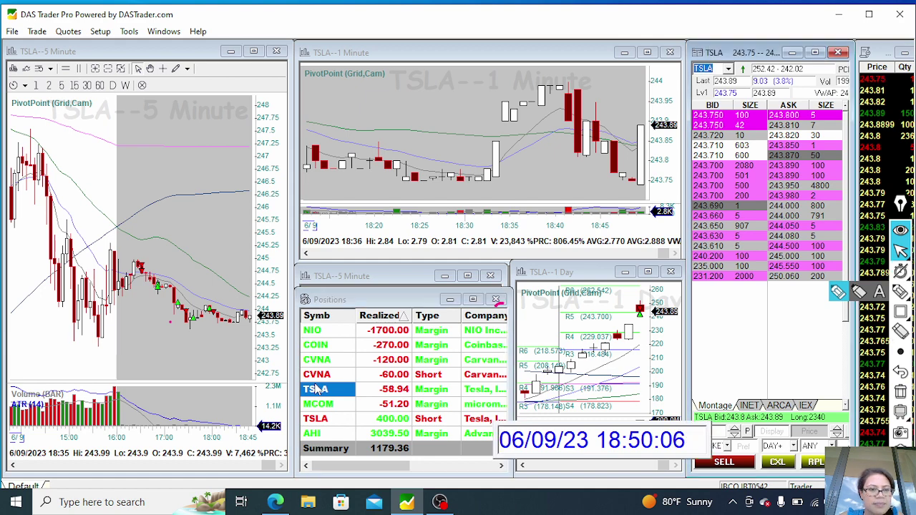
click(319, 374)
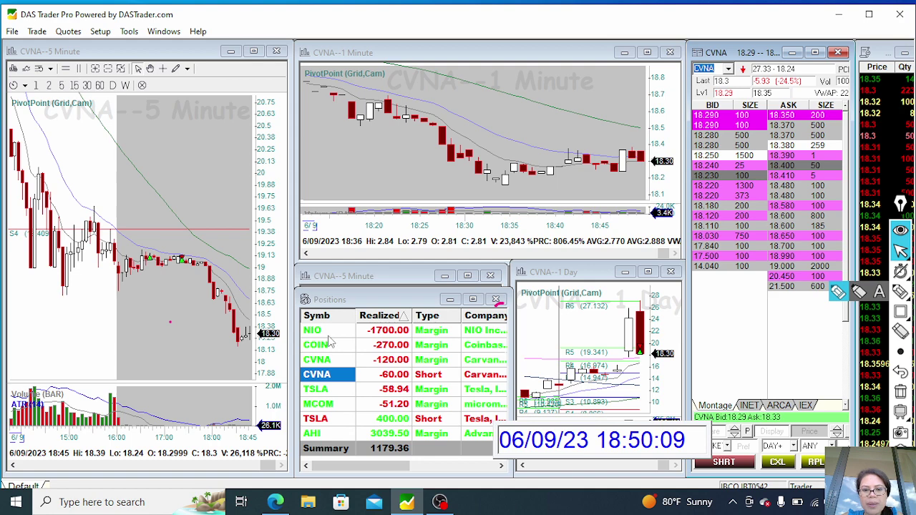
click(326, 344)
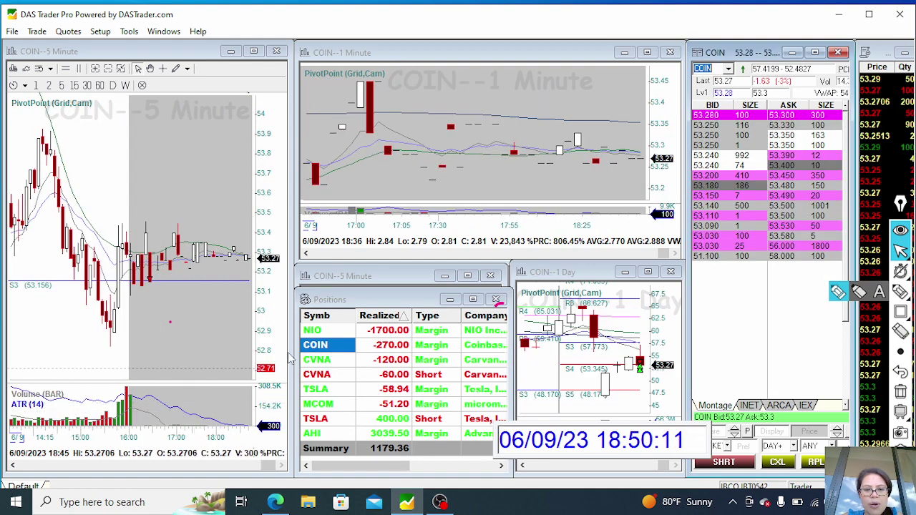
click(327, 333)
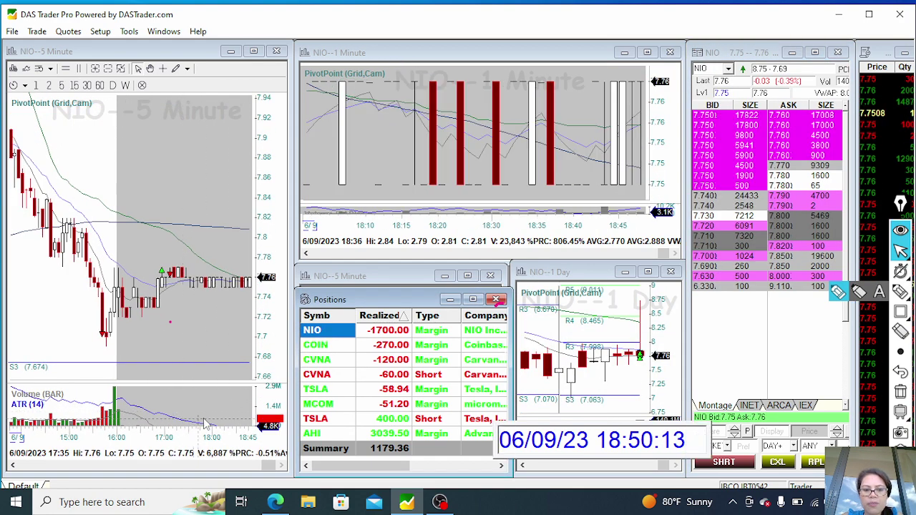
- Review AHI's after-hours trades on the 5-minute chart, widening it over the 1-minute chart and returning it to its original width
click(329, 434)
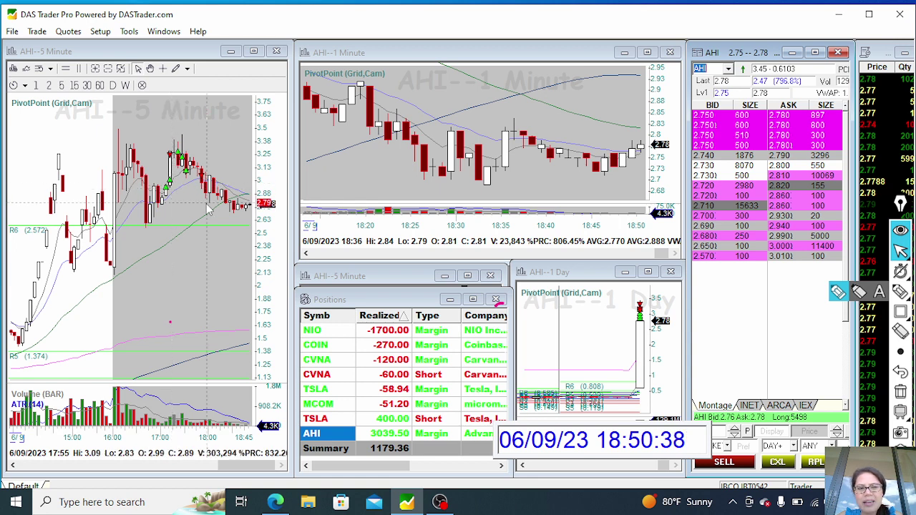
scroll(190, 211, down, 2)
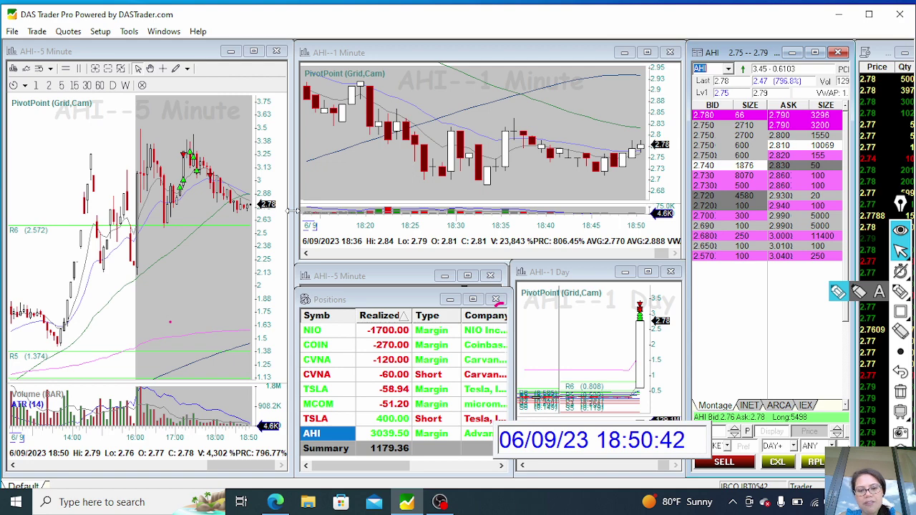
drag(293, 211, 679, 188)
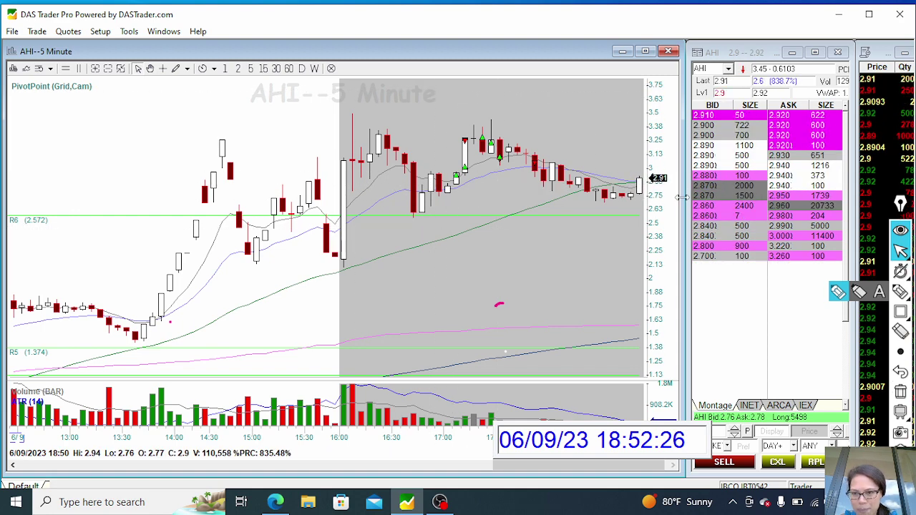
drag(683, 197, 292, 195)
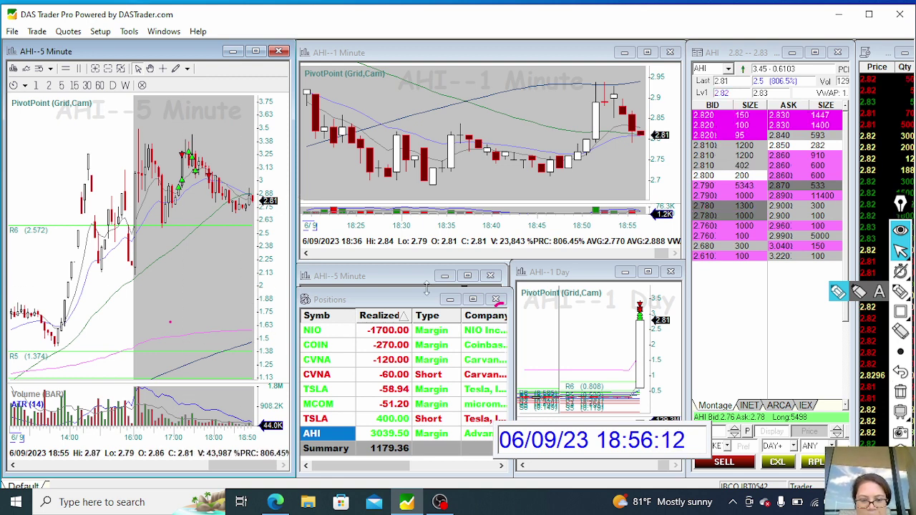
- Switch to OBS and resize the Video Capture Device 2 webcam overlay, placing it along the canvas's upper edge near the right corner
click(439, 501)
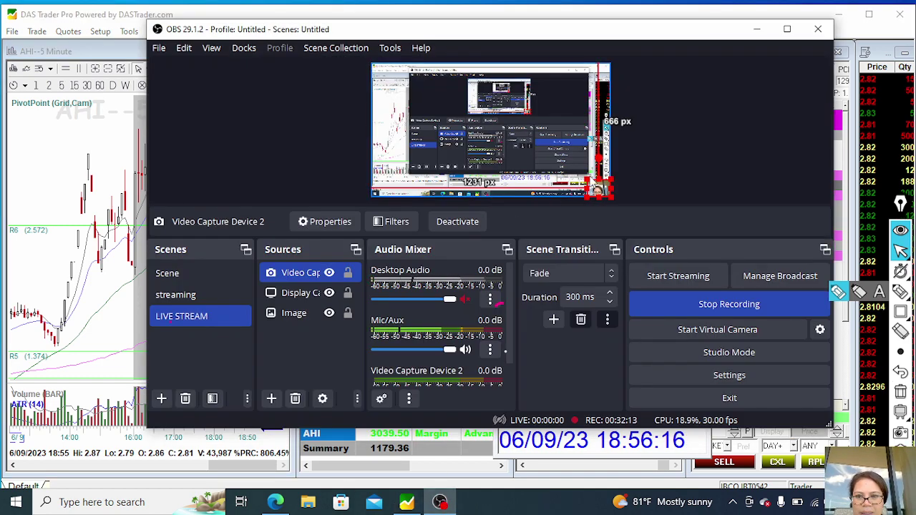
drag(588, 177, 417, 63)
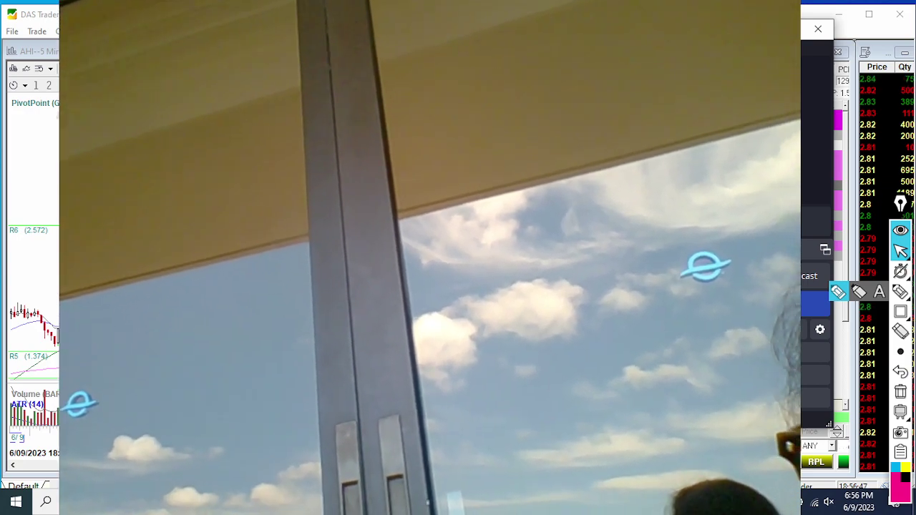
drag(387, 130, 544, 163)
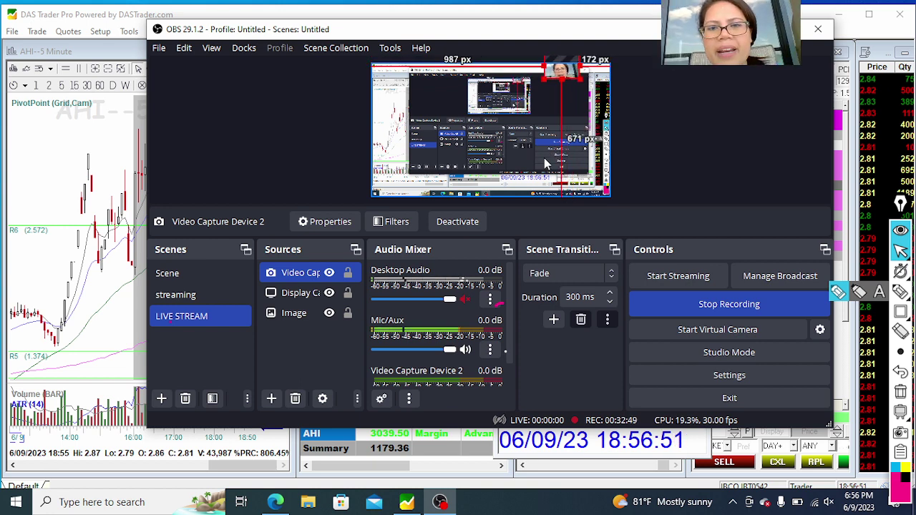